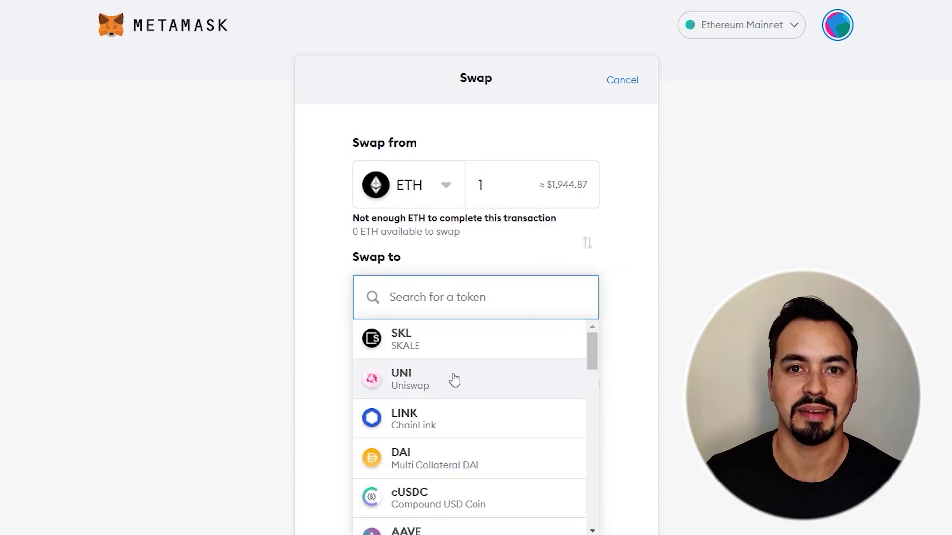
- Choose Uniswap (UNI) as the token to swap 1 ETH to
left_click(410, 383)
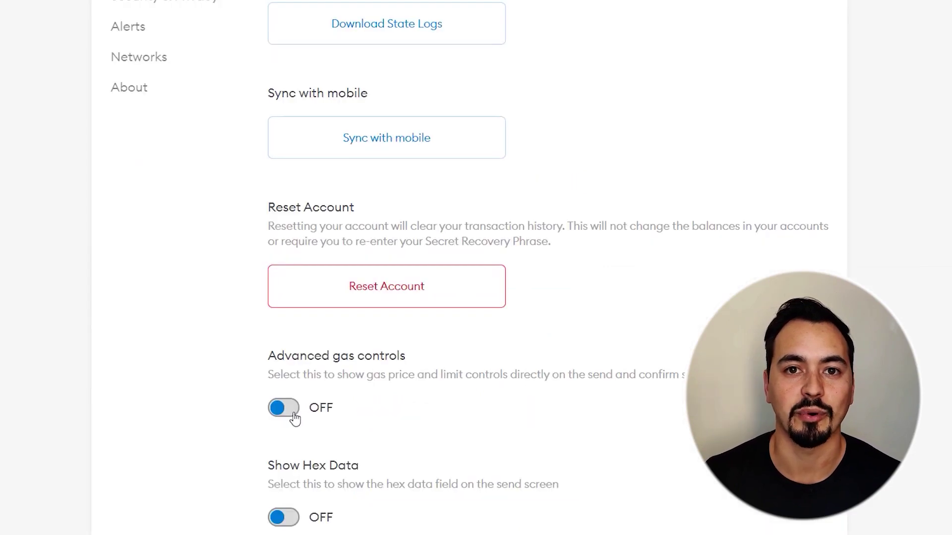
- Turn on the advanced gas controls and save an auto-lock timer of 5 minutes
left_click(285, 408)
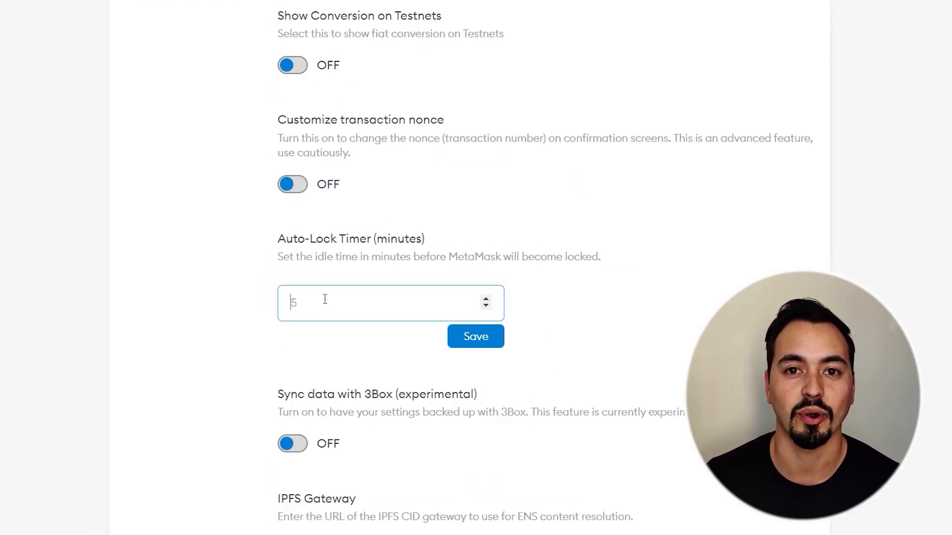
type("5")
left_click(489, 339)
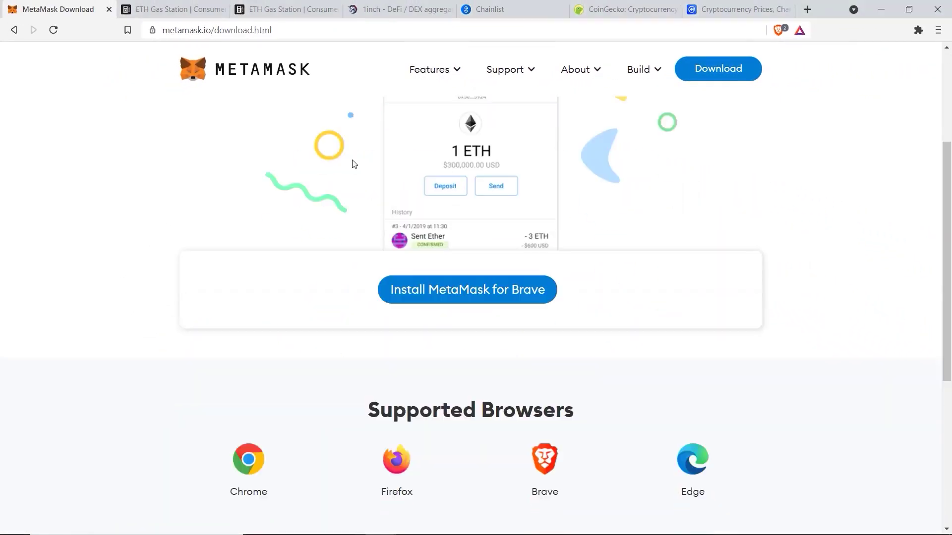
- Install the MetaMask extension for Brave, starting from the MetaMask website's download page
scroll(352, 163, "down", 4)
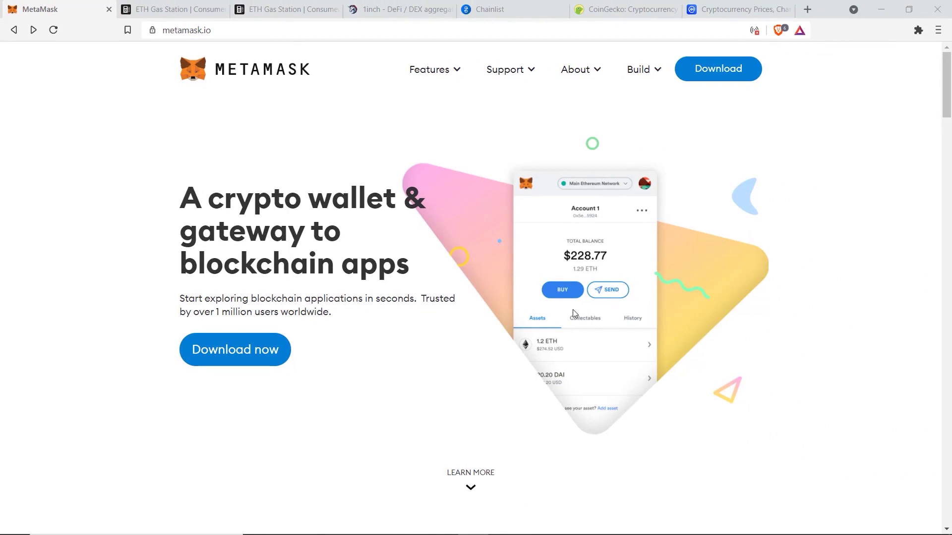
left_click(252, 360)
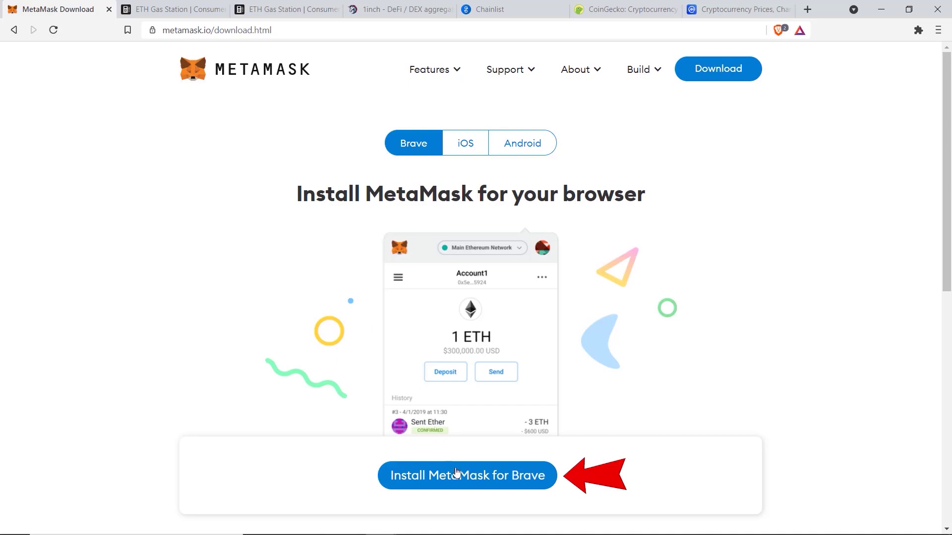
left_click(470, 480)
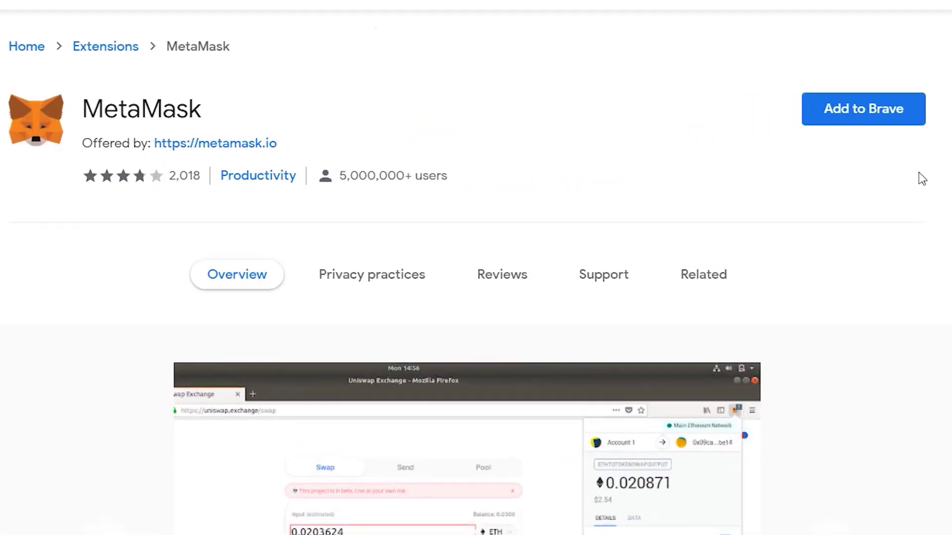
left_click(882, 119)
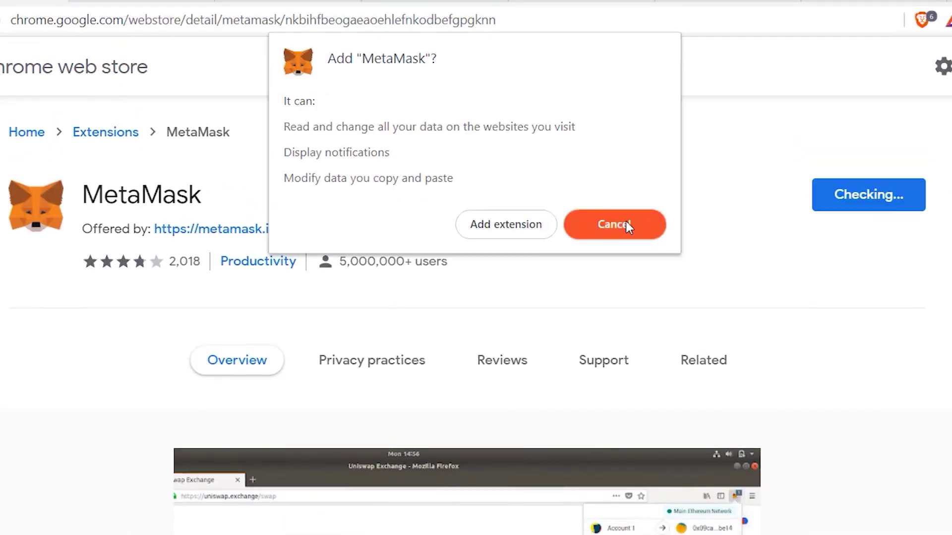
left_click(516, 226)
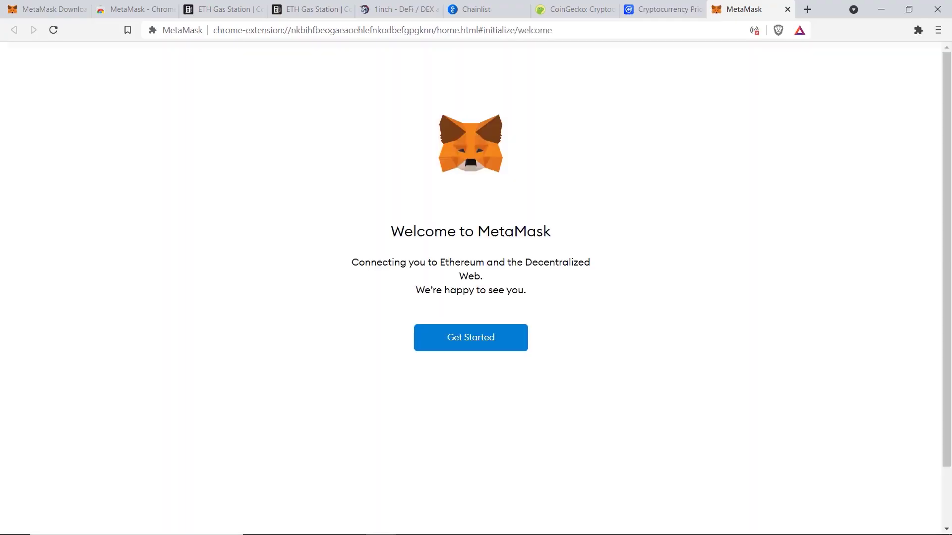
- Start the MetaMask setup and choose to create a new wallet
left_click(492, 337)
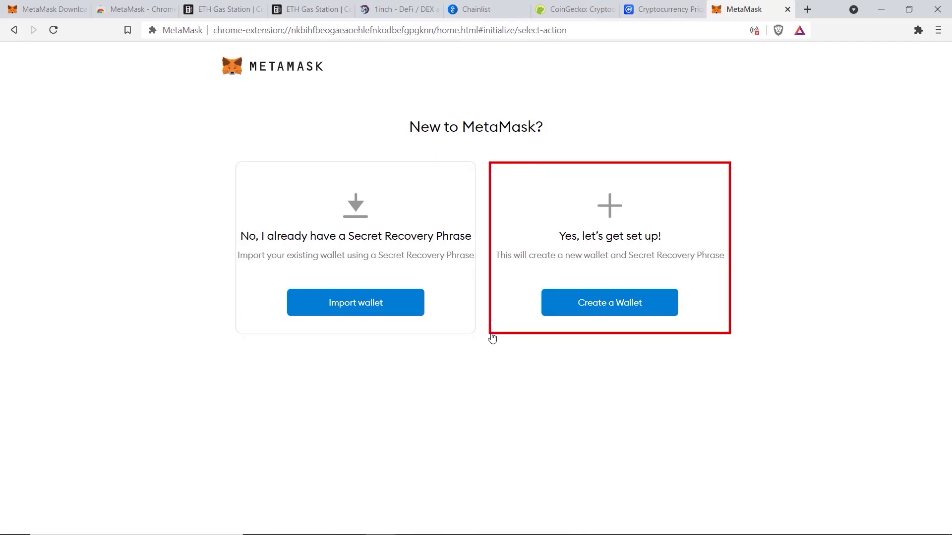
left_click(623, 308)
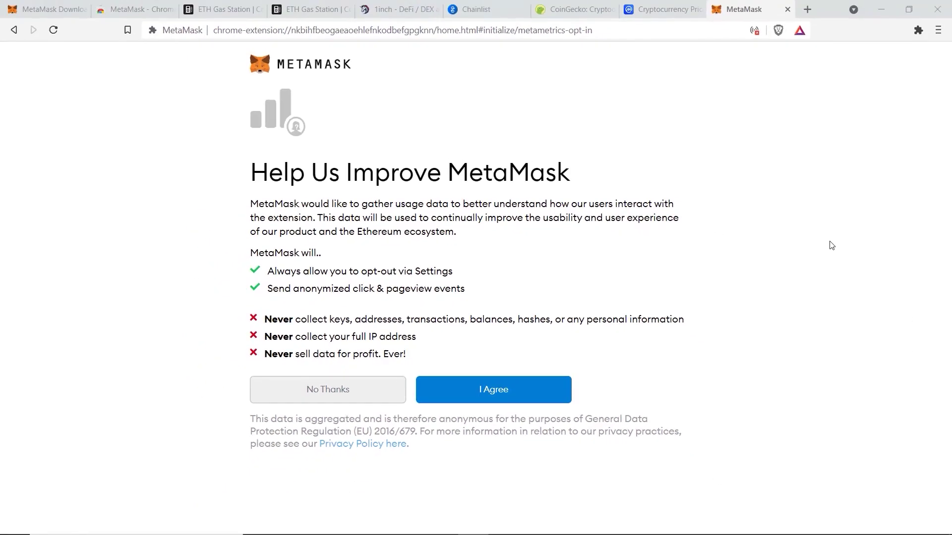
- Pin the MetaMask extension and limit its site data access to "When you click the extension"
left_click(918, 31)
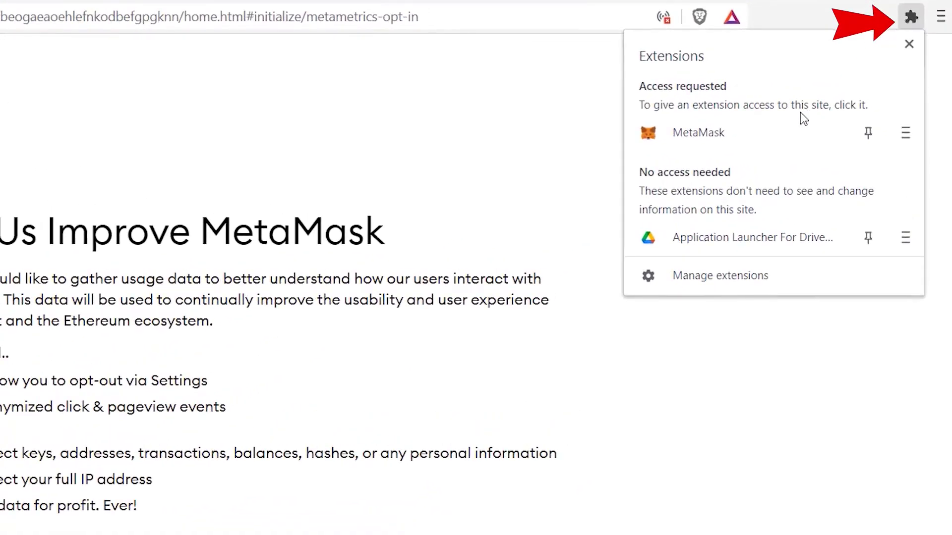
left_click(867, 132)
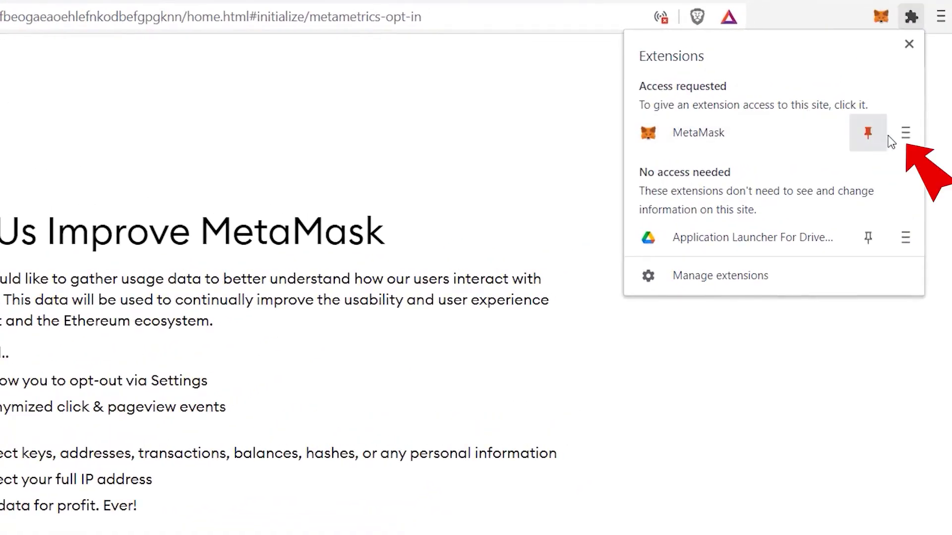
left_click(905, 133)
mouse_move(887, 198)
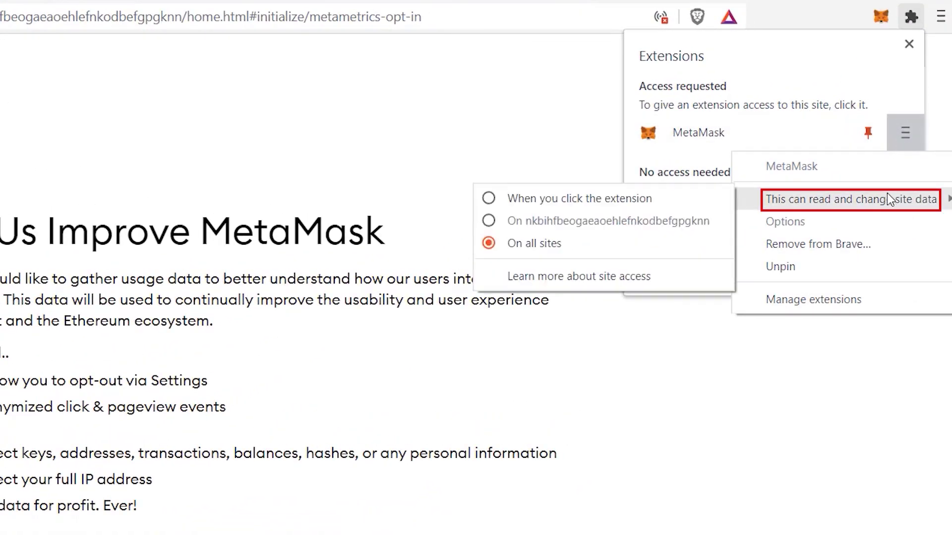
left_click(615, 201)
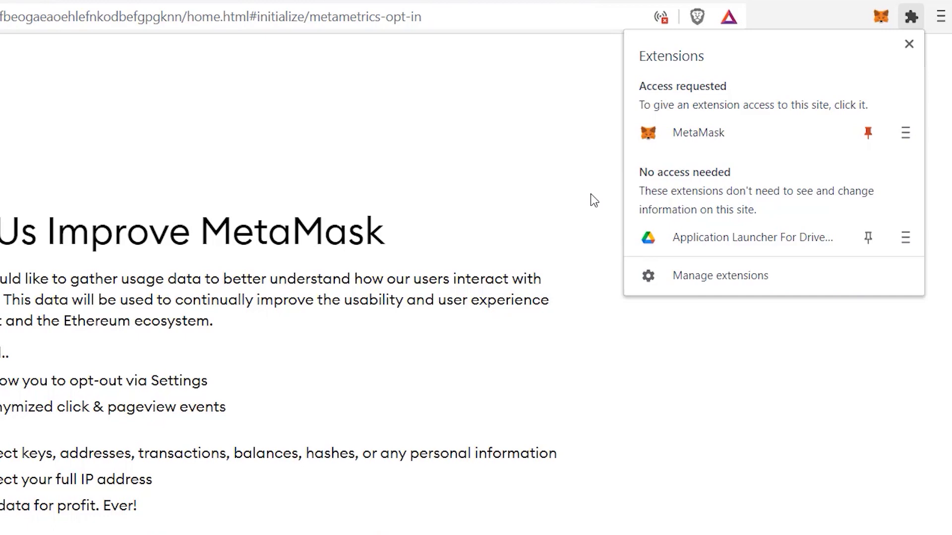
left_click(591, 195)
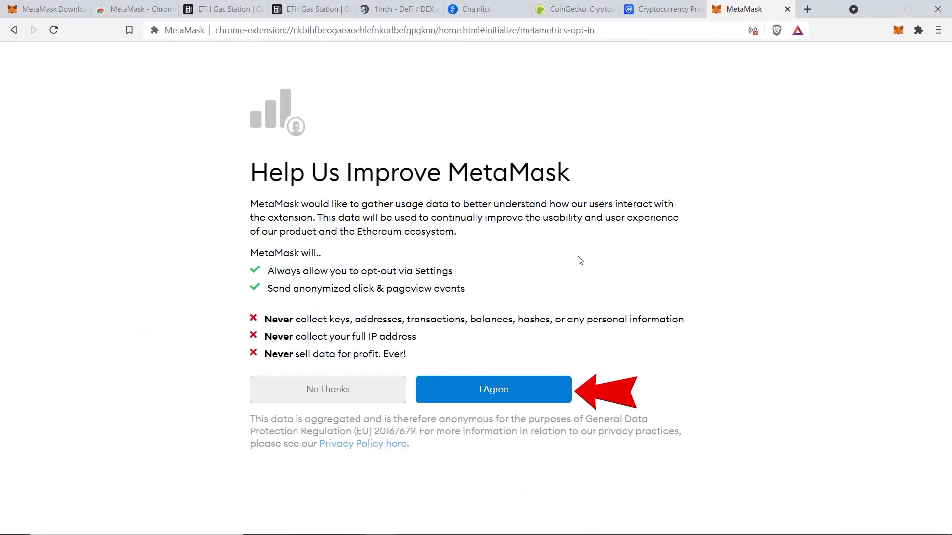
- Agree to usage data collection, and create the wallet password with the Terms of Use accepted
left_click(490, 397)
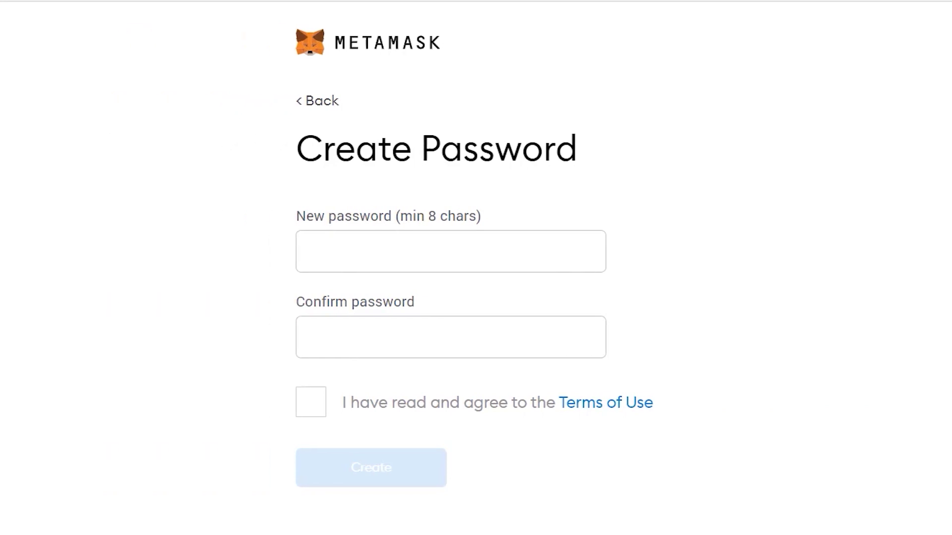
left_click(318, 261)
type("............")
key("Tab")
type(".........")
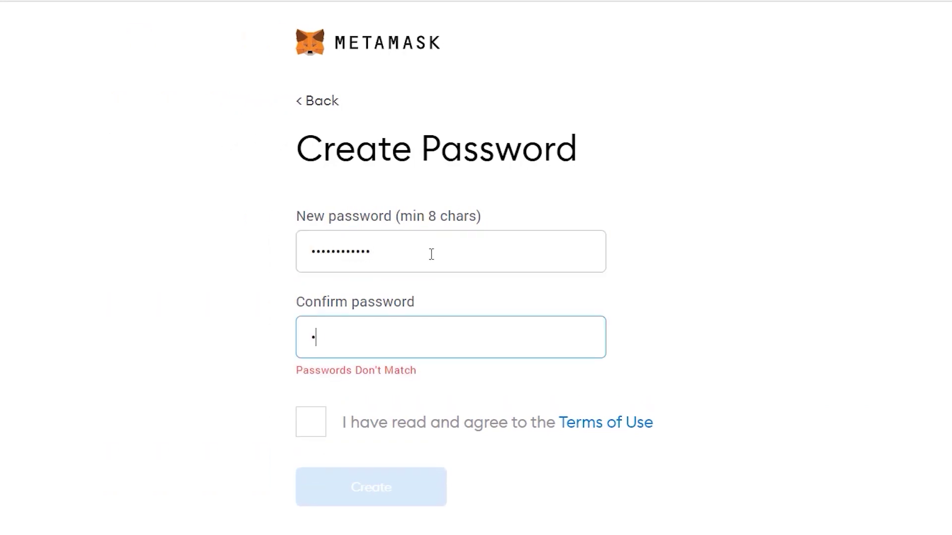
type("...")
left_click(312, 407)
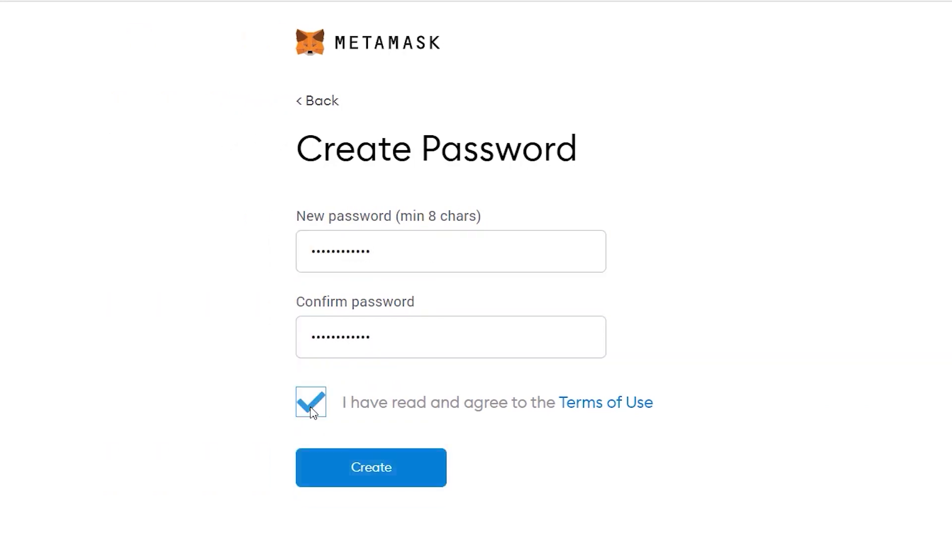
left_click(393, 482)
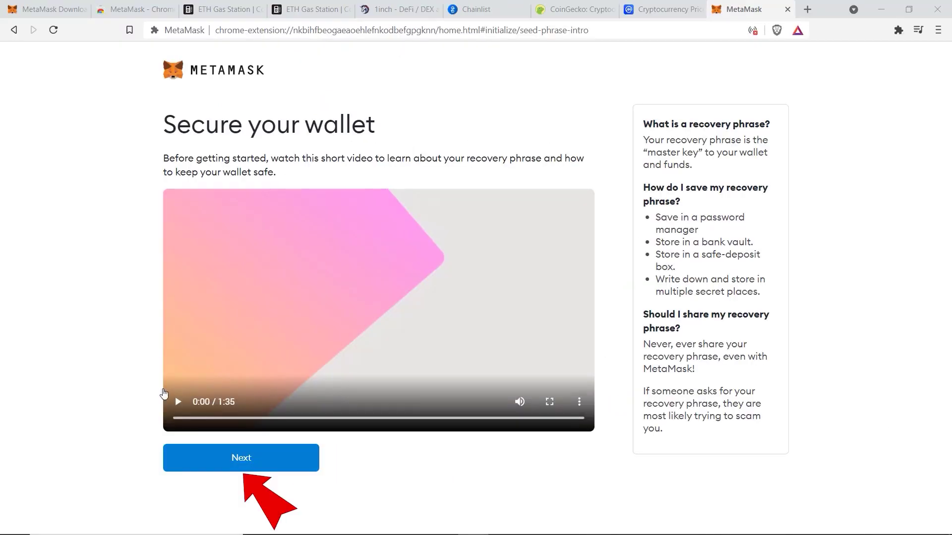
- Continue past the wallet security video and confirm the secret backup phrase by selecting its words in the correct order
left_click(221, 450)
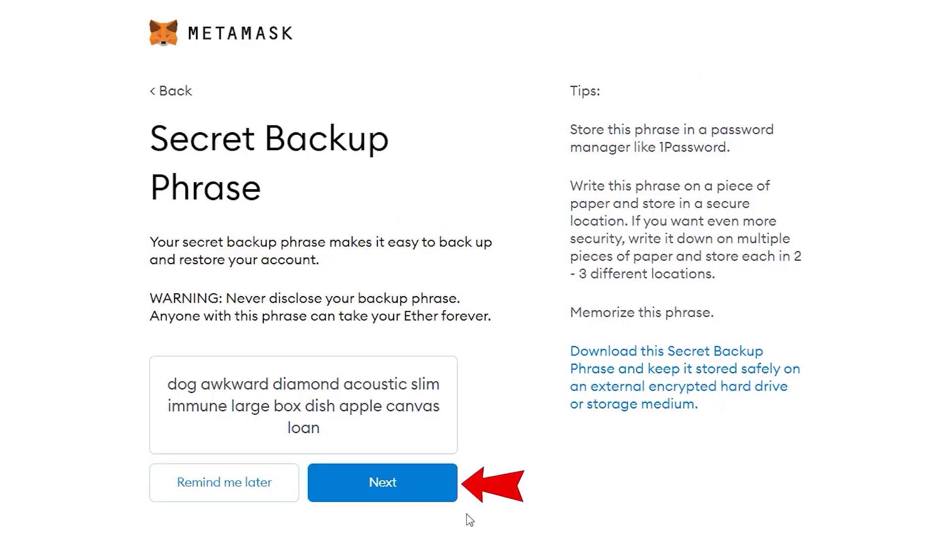
left_click(403, 494)
left_click(579, 474)
left_click(456, 427)
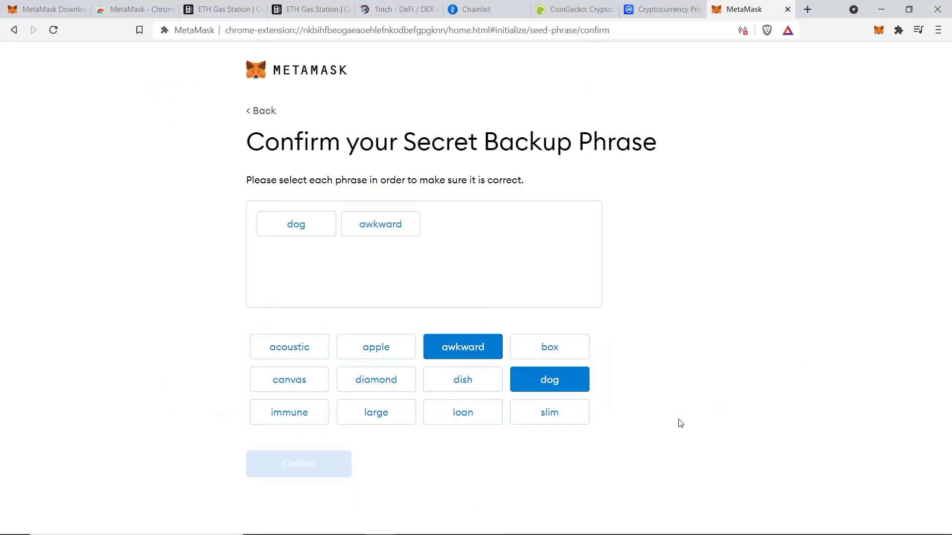
left_click(370, 378)
left_click(298, 348)
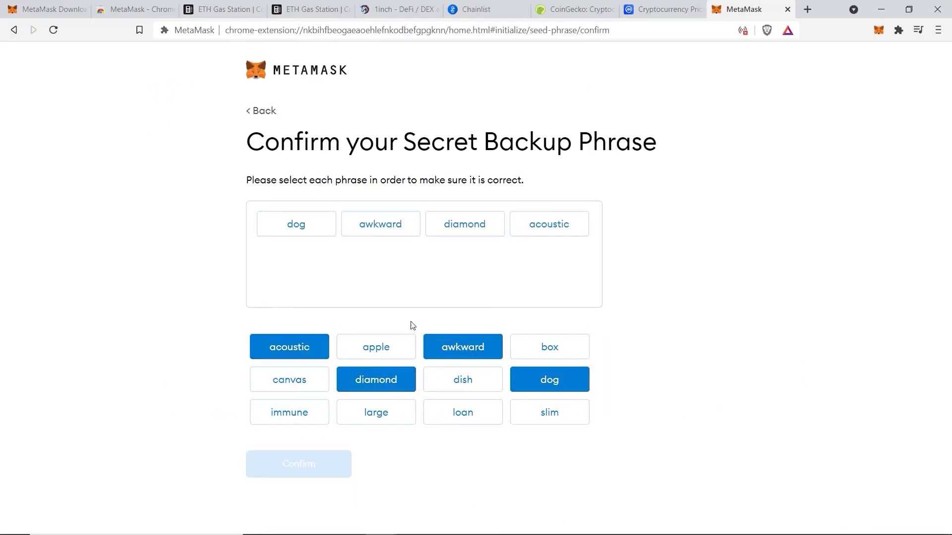
left_click(549, 412)
left_click(289, 412)
left_click(391, 413)
left_click(550, 346)
left_click(460, 381)
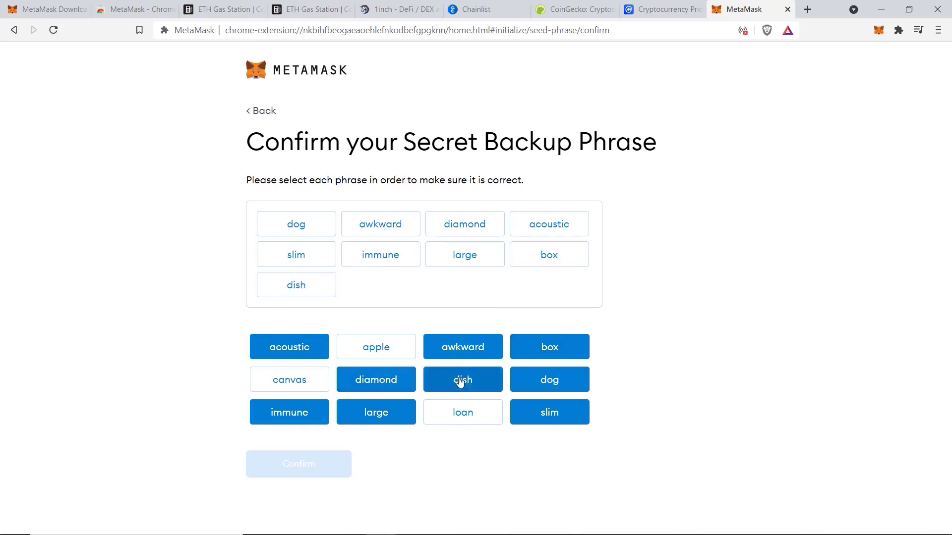
left_click(376, 347)
left_click(289, 380)
left_click(463, 413)
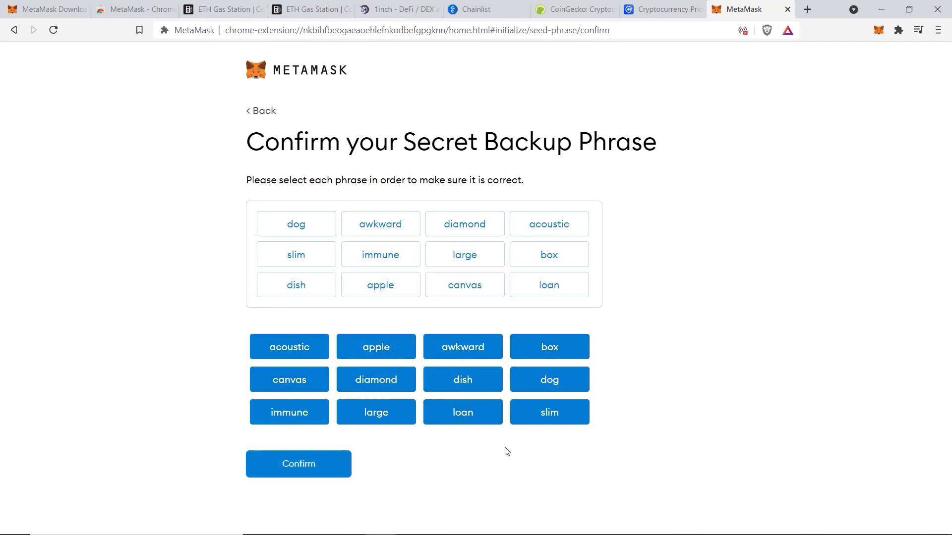
left_click(296, 470)
left_click(344, 431)
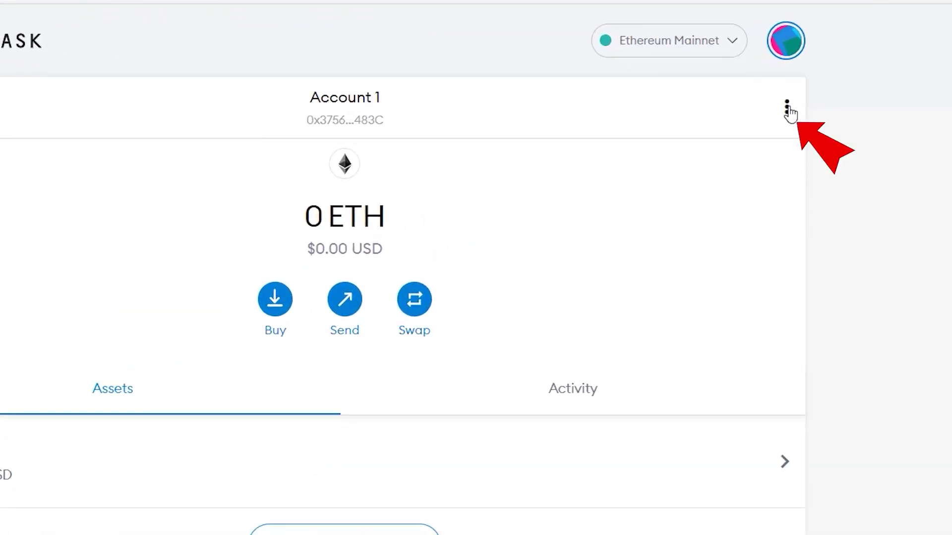
- View the private key export form in Account 1's details, and close it without entering the password
left_click(789, 110)
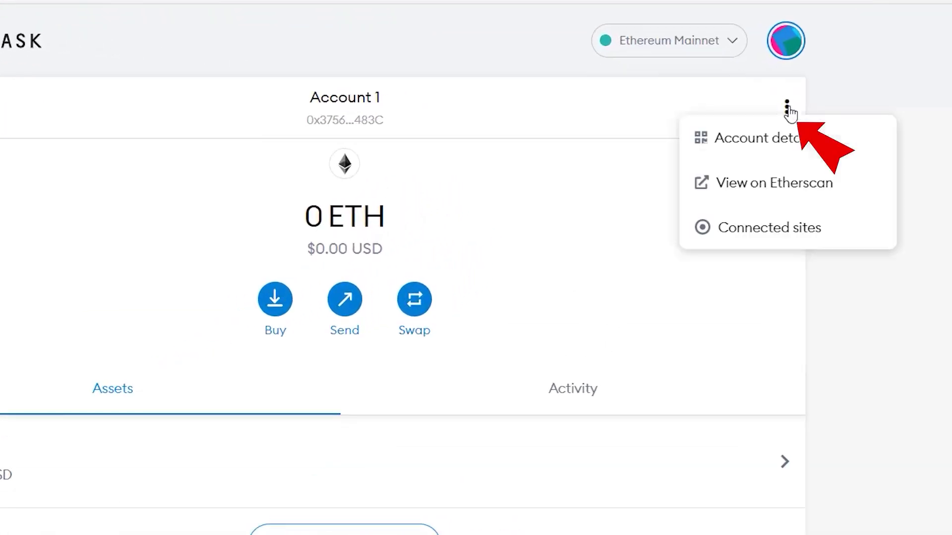
left_click(789, 140)
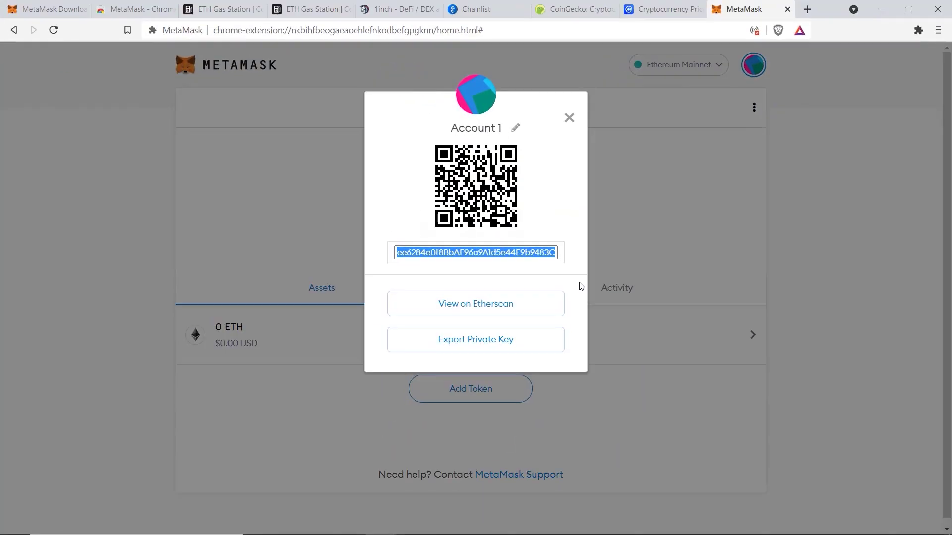
left_click(472, 345)
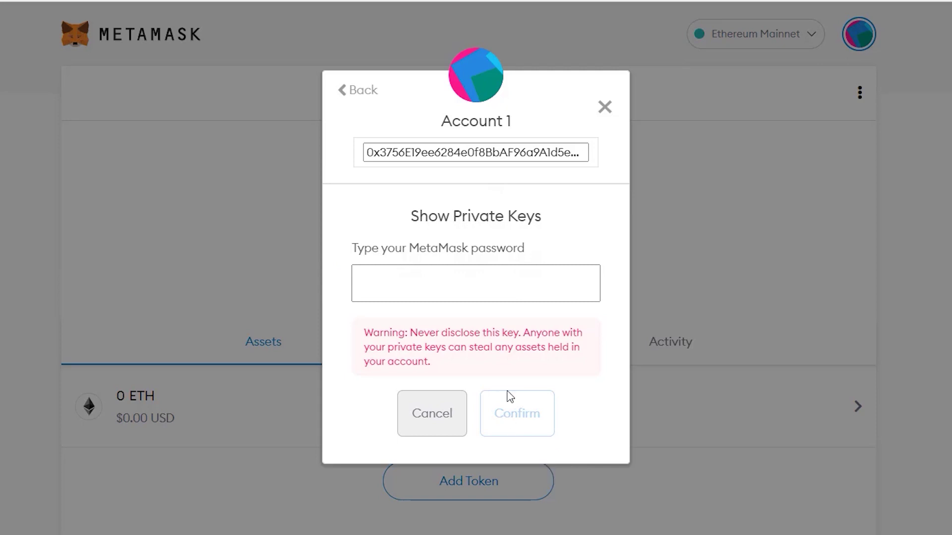
left_click(605, 107)
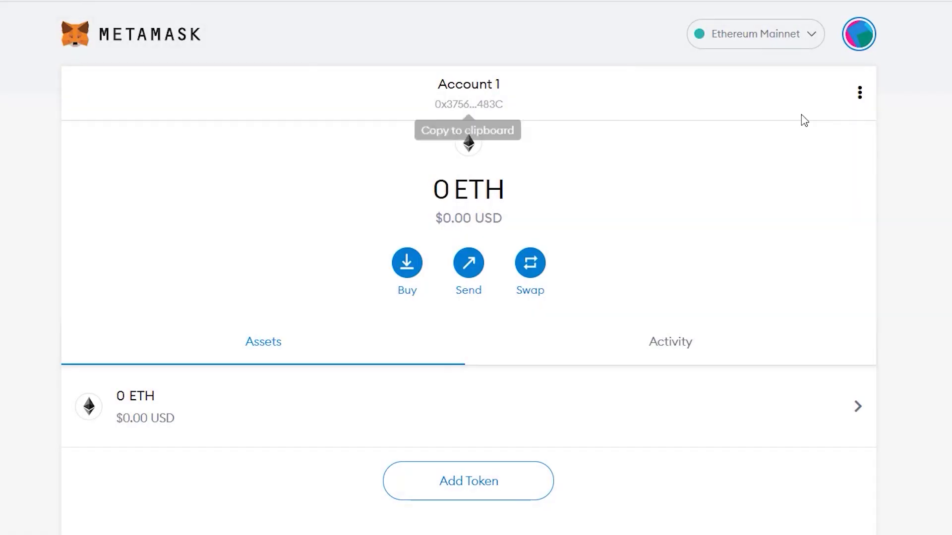
- Rename Account 1 as SatoshiScope in its account details
left_click(861, 94)
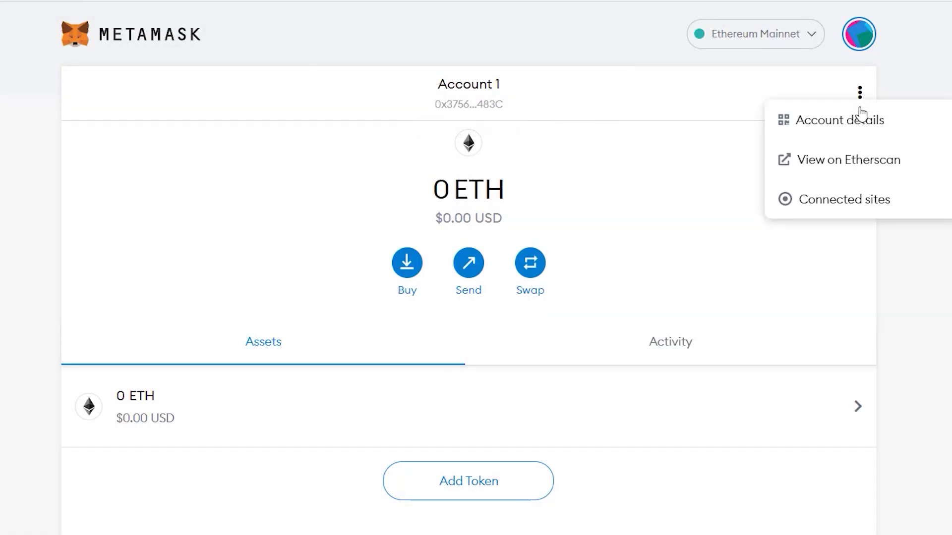
left_click(860, 118)
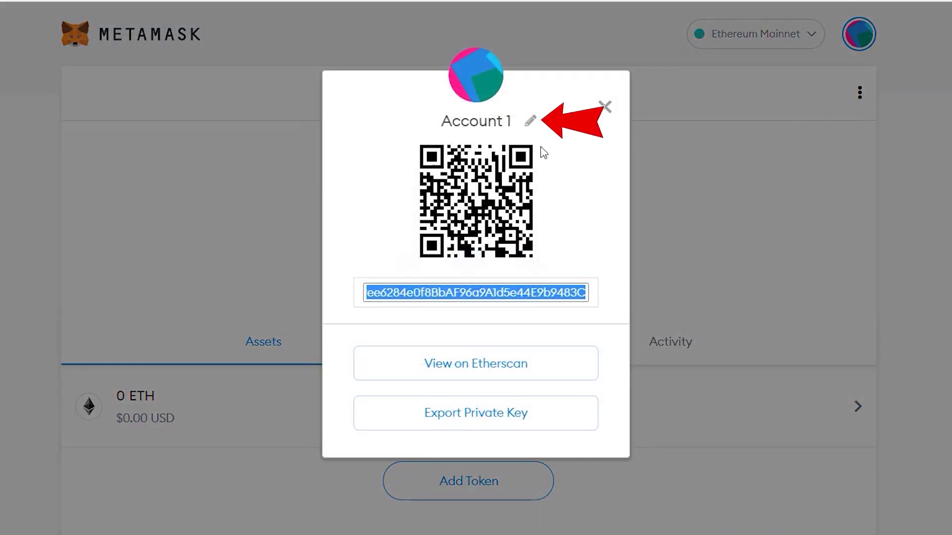
left_click(530, 121)
key("ctrl+a")
type("SatoshiScope")
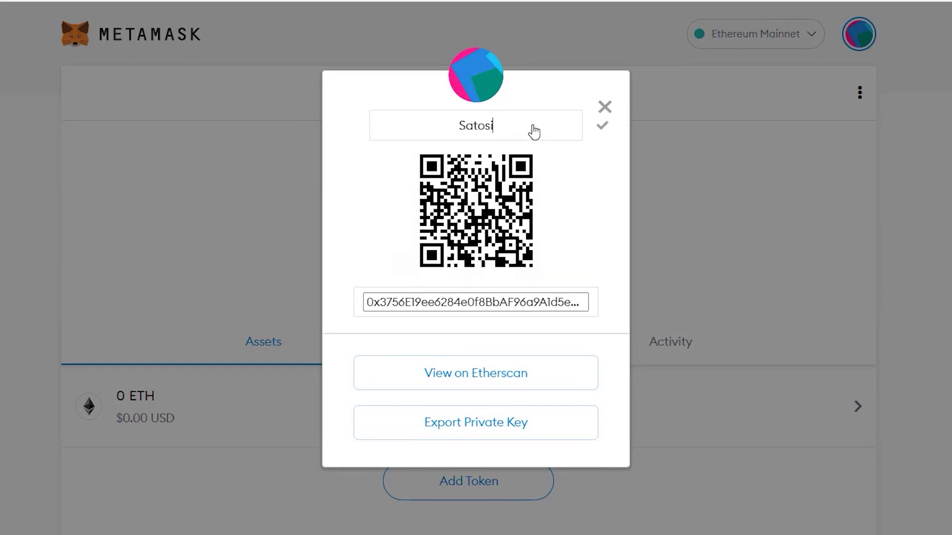
key("Return")
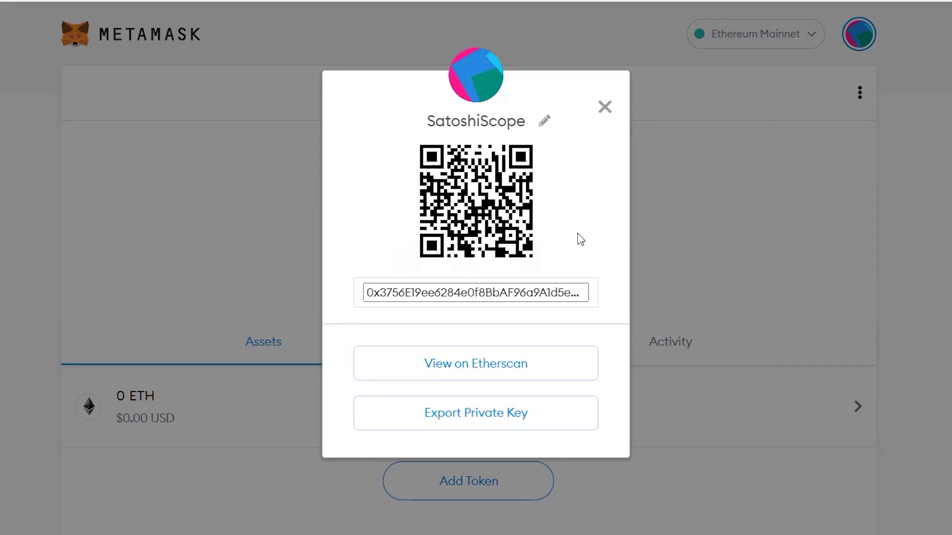
- Copy the SatoshiScope account's public wallet address from its account details
left_click(535, 290)
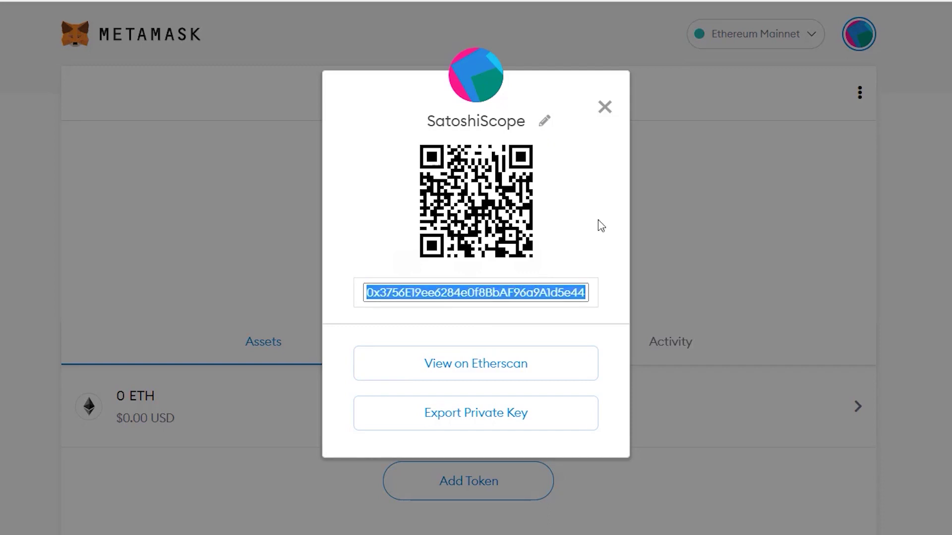
right_click(560, 290)
left_click(588, 303)
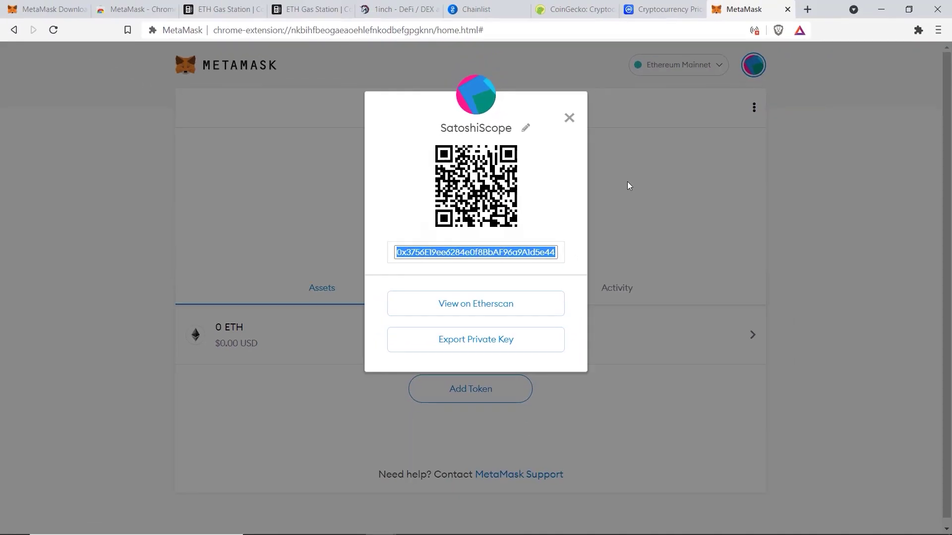
- Close the account details and copy the SatoshiScope account's public address from the wallet's main page
left_click(627, 182)
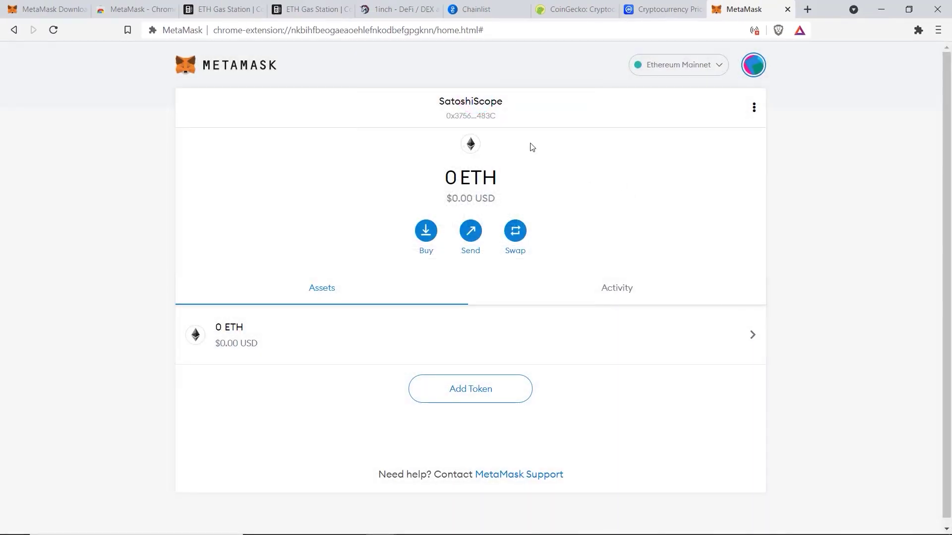
left_click(479, 116)
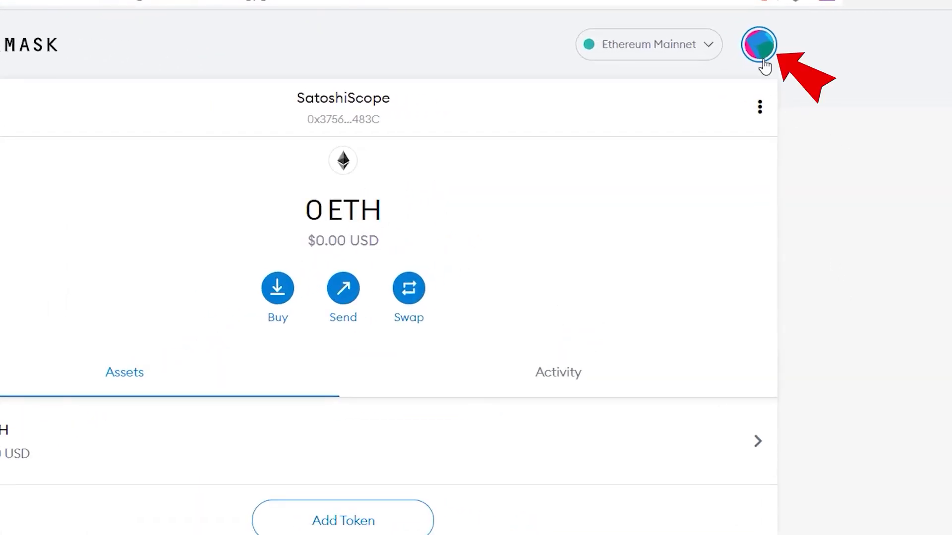
- Open the wallet's general settings, browse the conversion currencies while keeping USD, and set the primary currency to Fiat
left_click(760, 53)
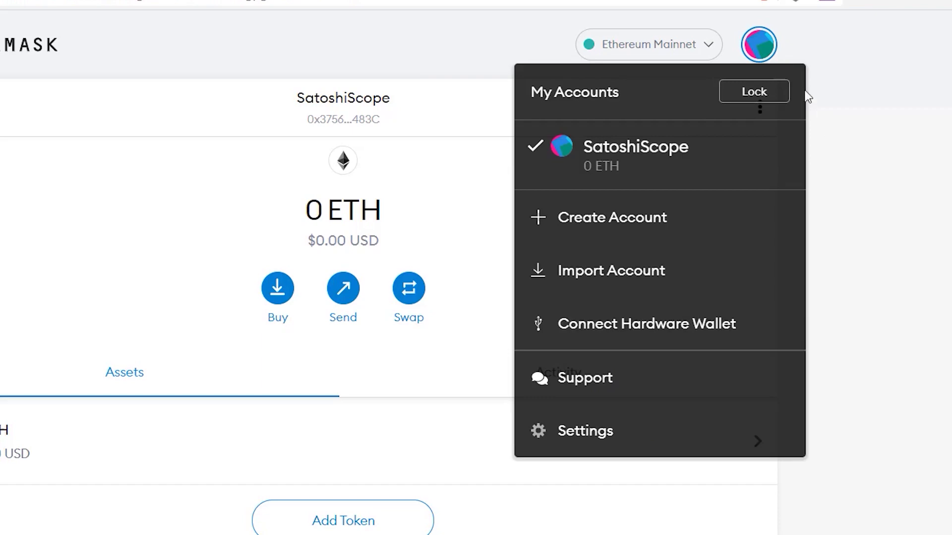
left_click(599, 436)
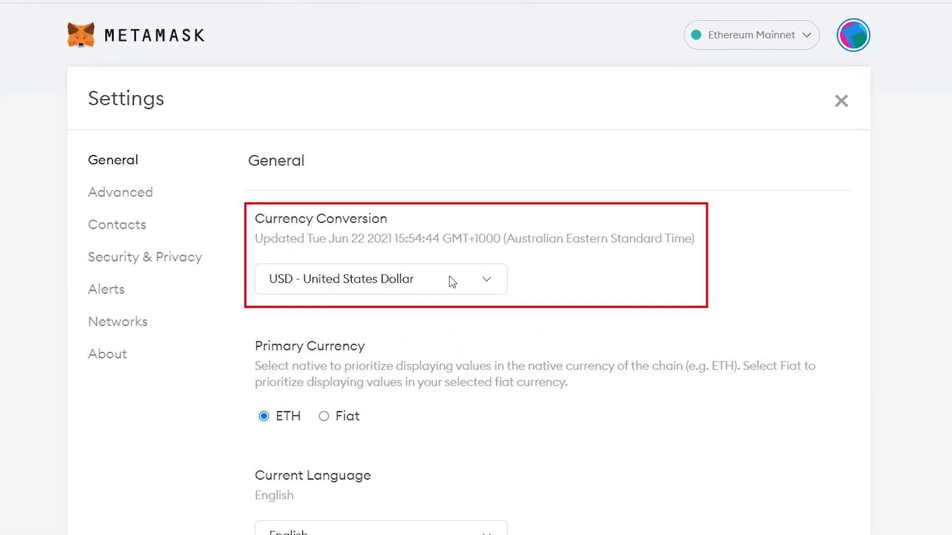
left_click(452, 281)
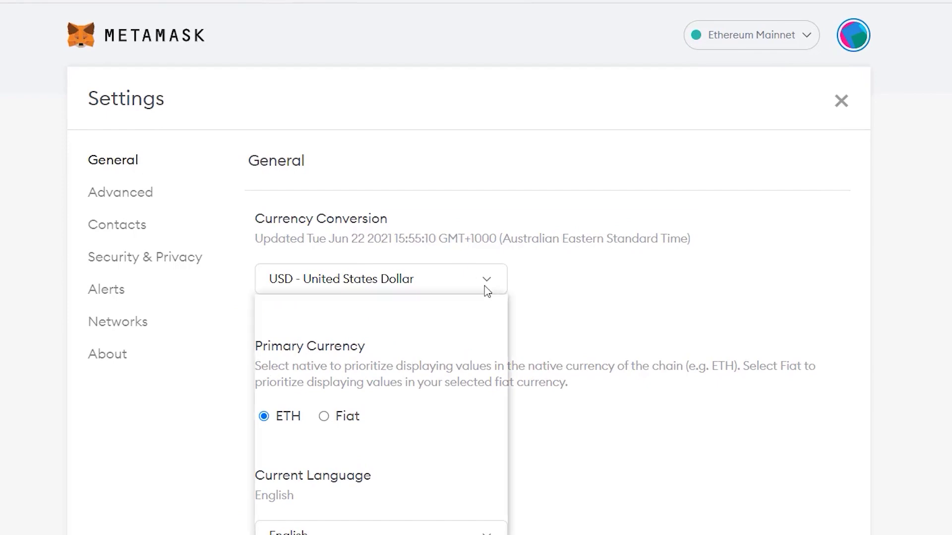
left_click_drag(501, 510, 524, 327)
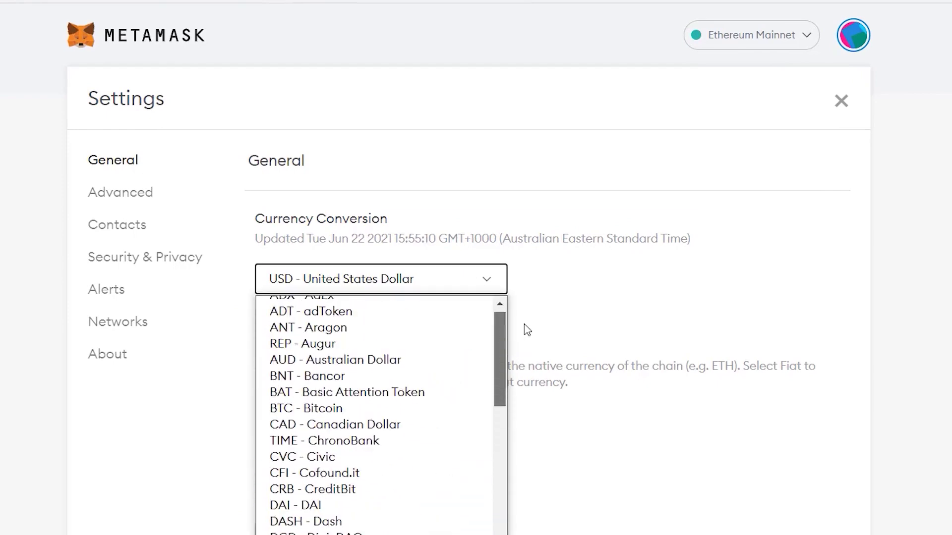
left_click(397, 412)
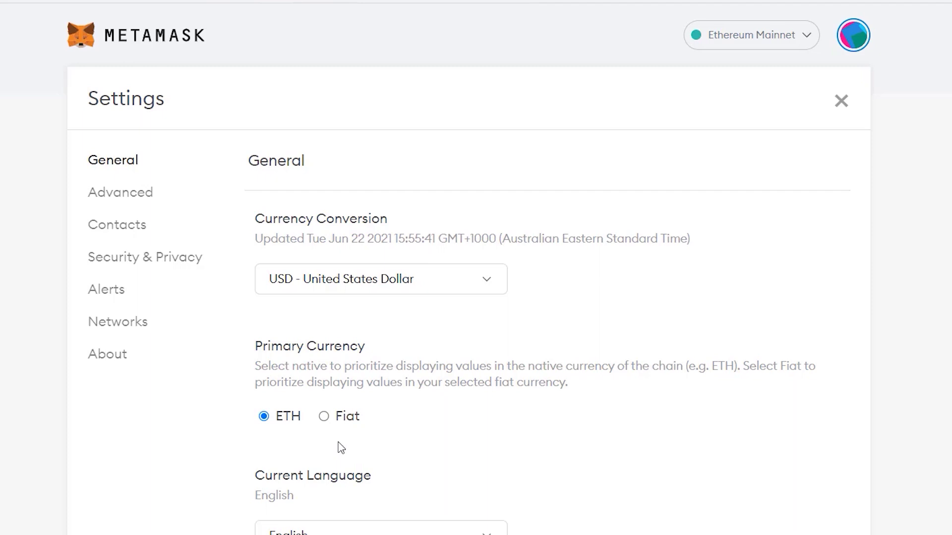
left_click(325, 418)
- Look through the available languages in the general settings and keep English
scroll(525, 442, "down", 3)
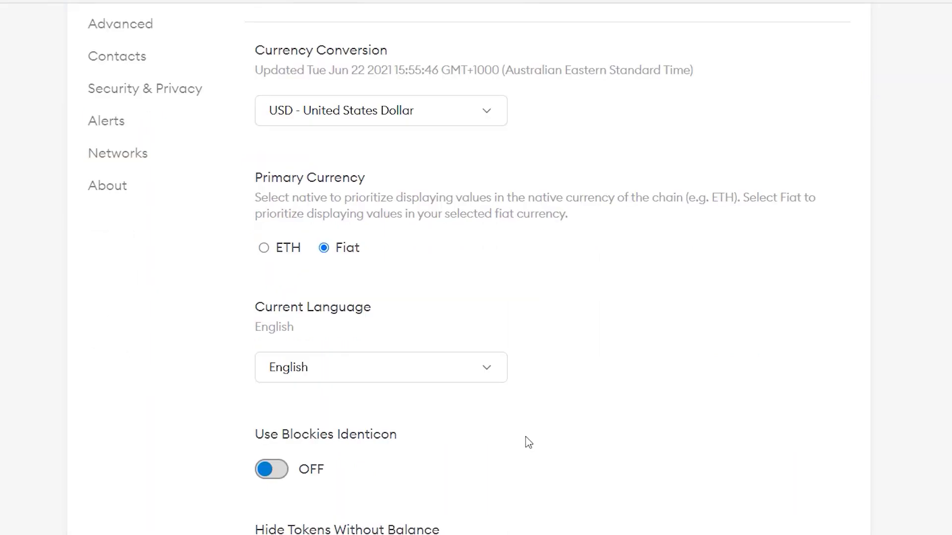
left_click(487, 367)
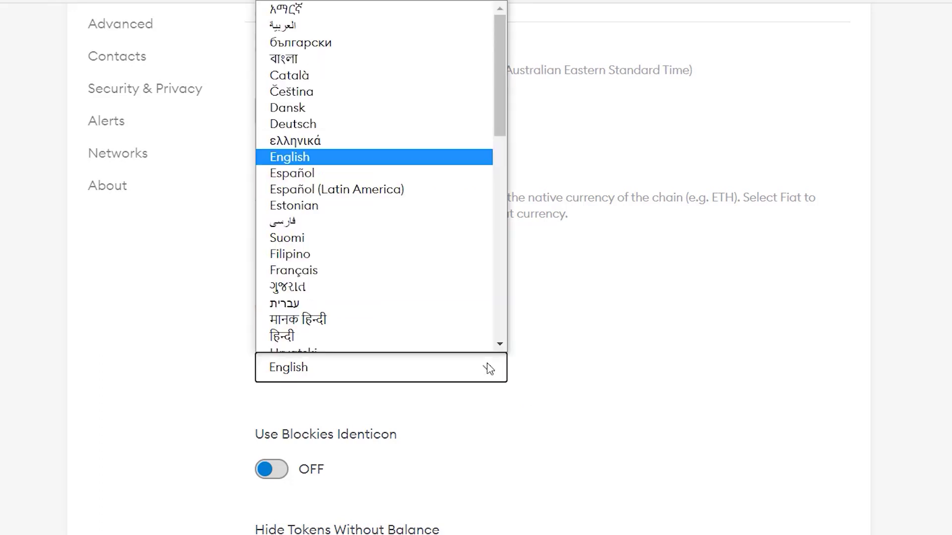
scroll(493, 283, "down", 3)
scroll(528, 79, "up", 3)
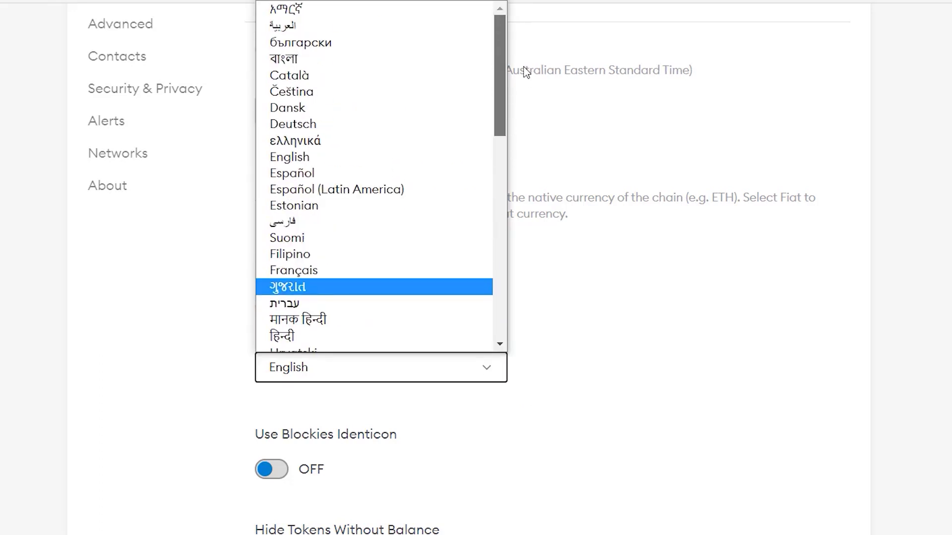
left_click_drag(500, 78, 575, 164)
left_click(611, 254)
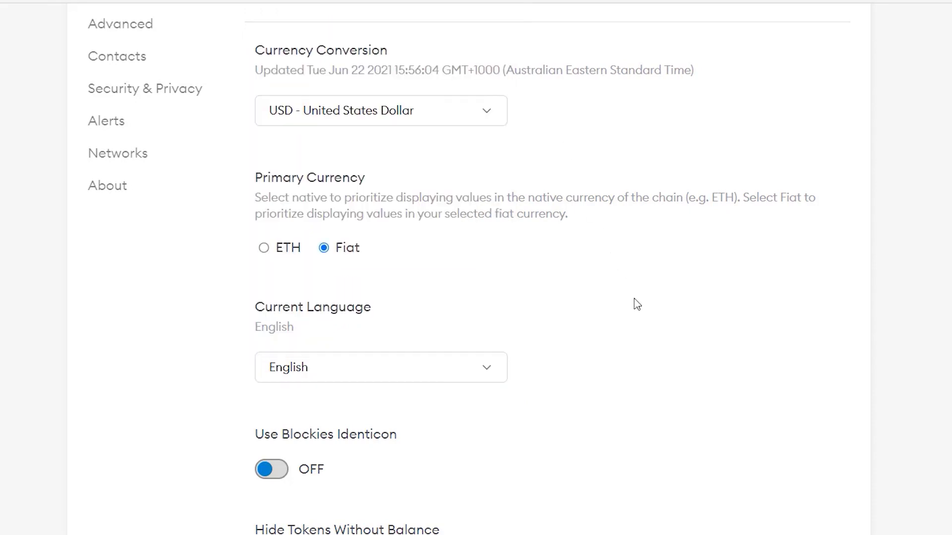
- Start Sync with mobile from the advanced settings and enter the wallet password to continue
left_click(242, 183)
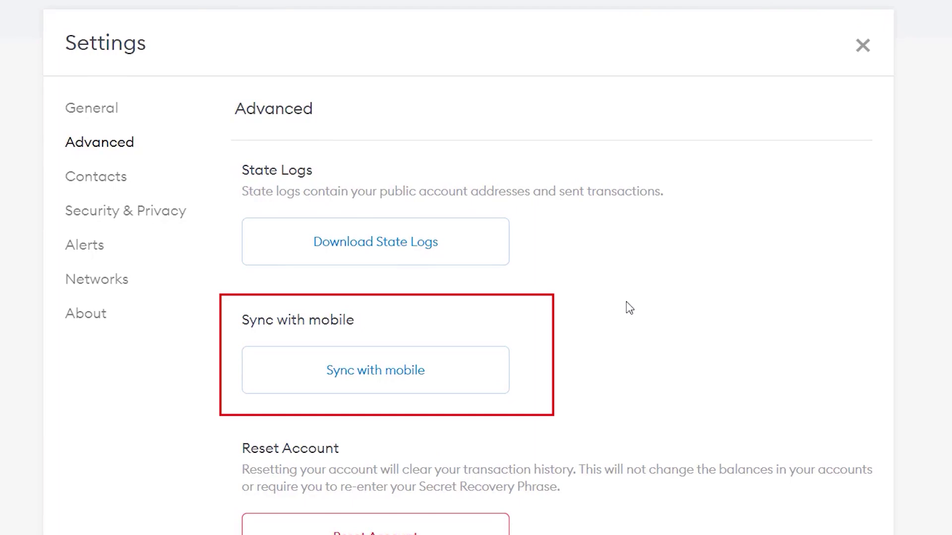
left_click(415, 377)
type("************")
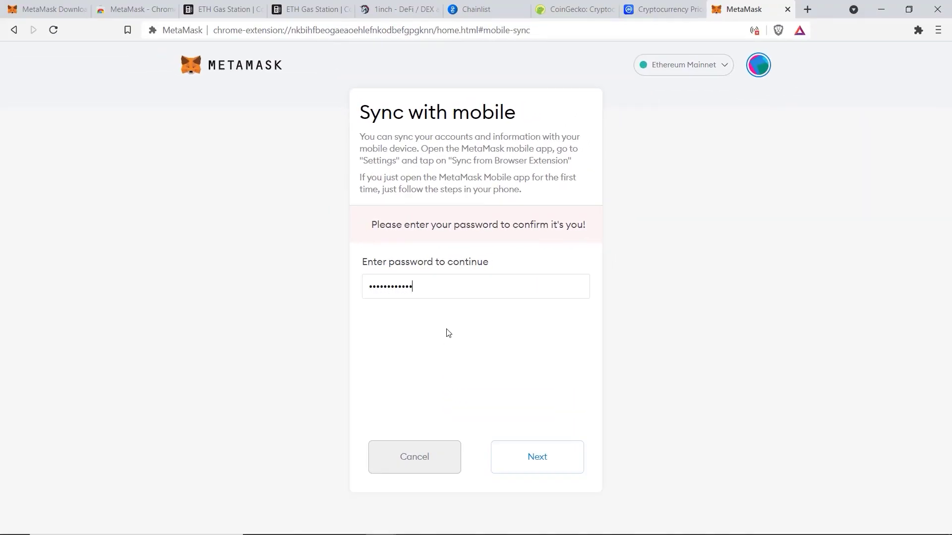
left_click(524, 460)
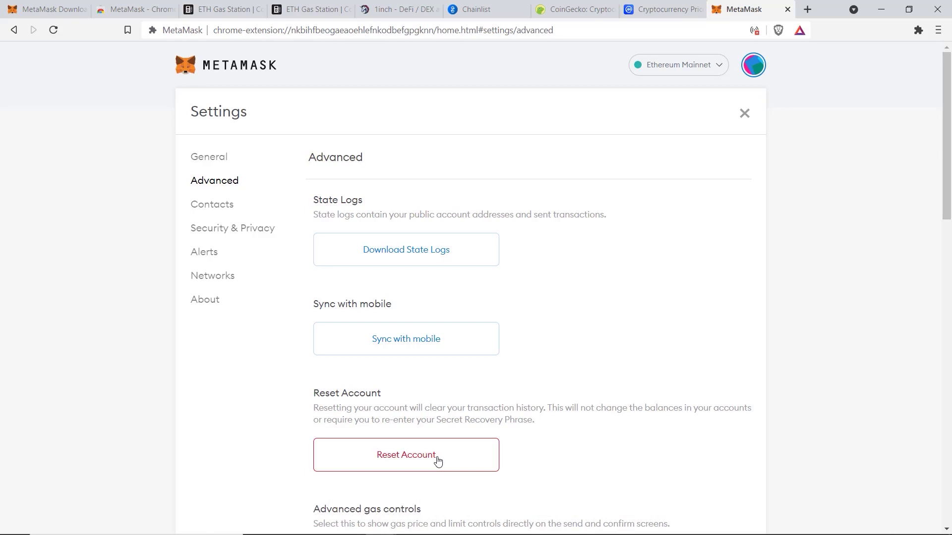
- Set the auto-lock timer in the advanced settings to 5 minutes and save it
scroll(438, 461, "down", 7)
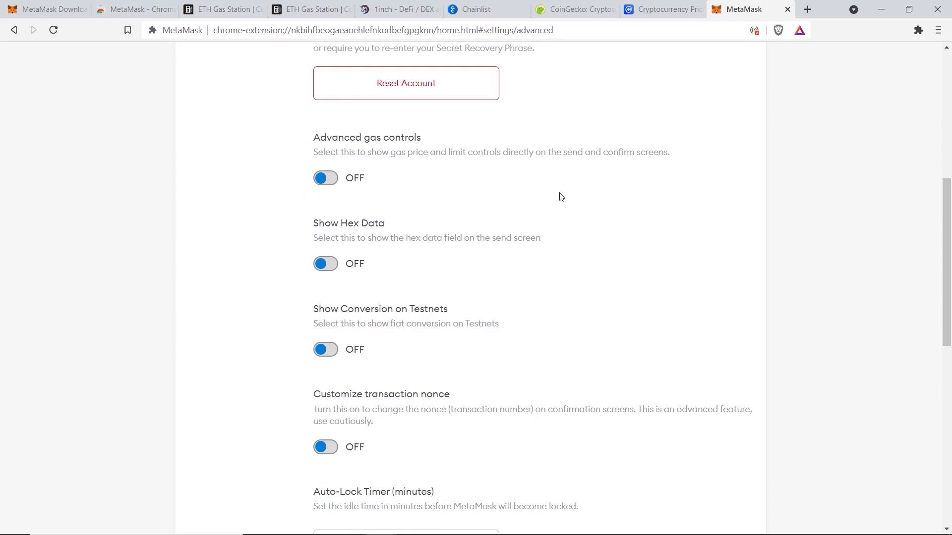
scroll(559, 199, "down", 5)
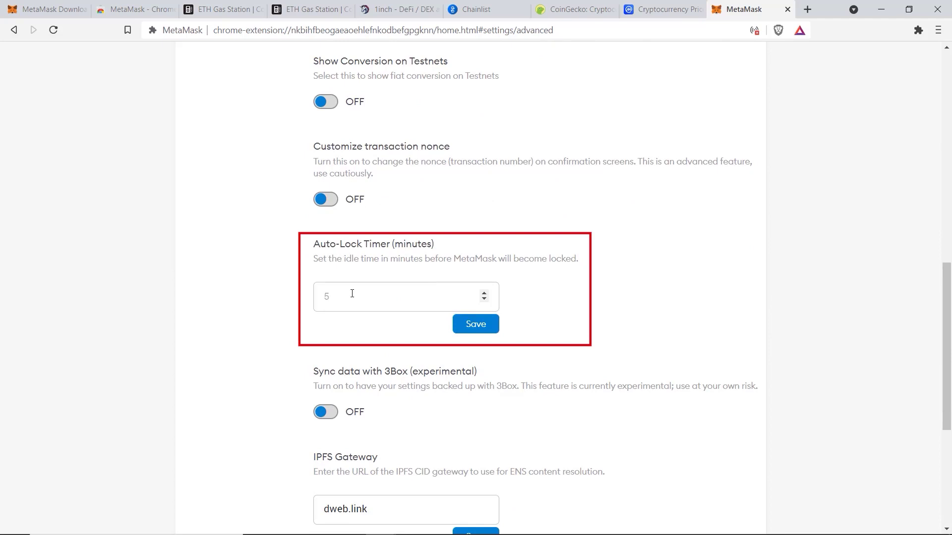
left_click(352, 294)
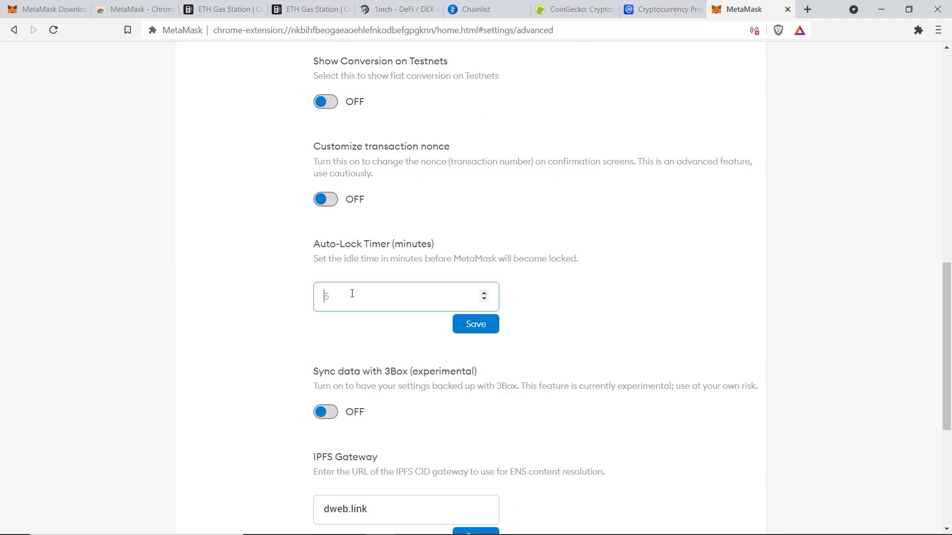
type("5")
left_click(487, 328)
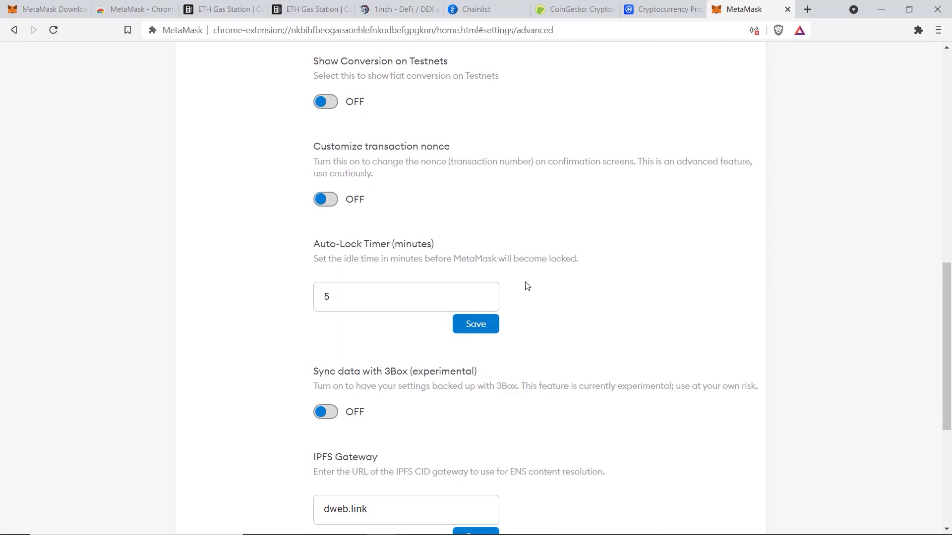
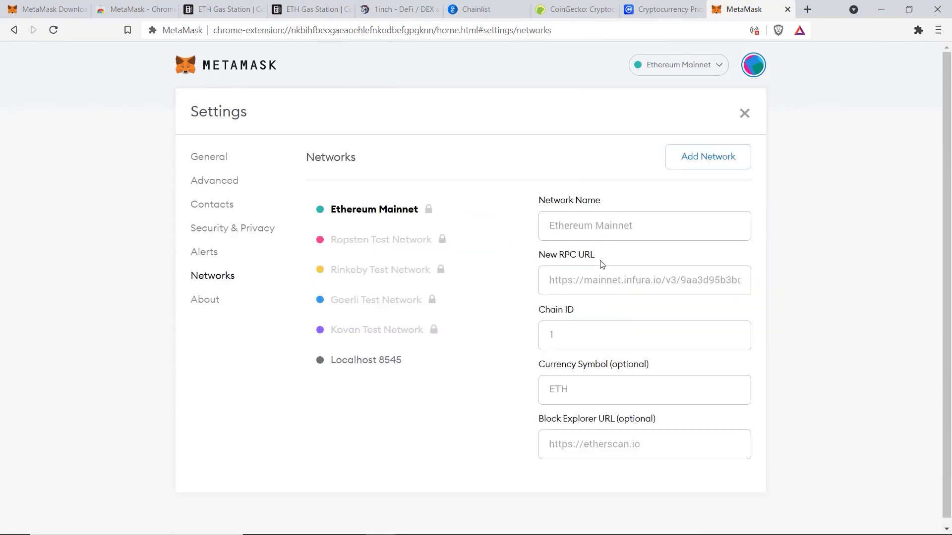
- Switch to the Chainlist website and search its networks for "binance"
key("ctrl+6")
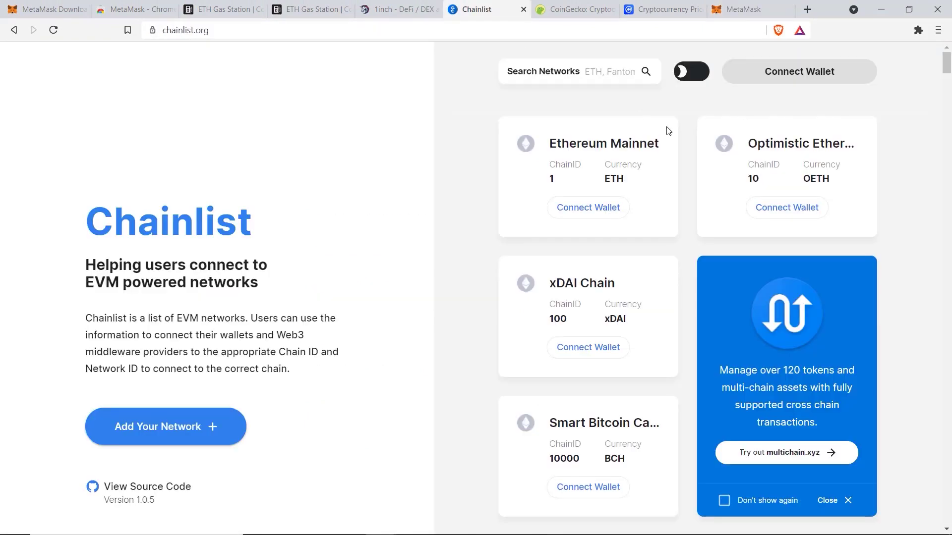
left_click(587, 71)
left_click(607, 73)
type("binance")
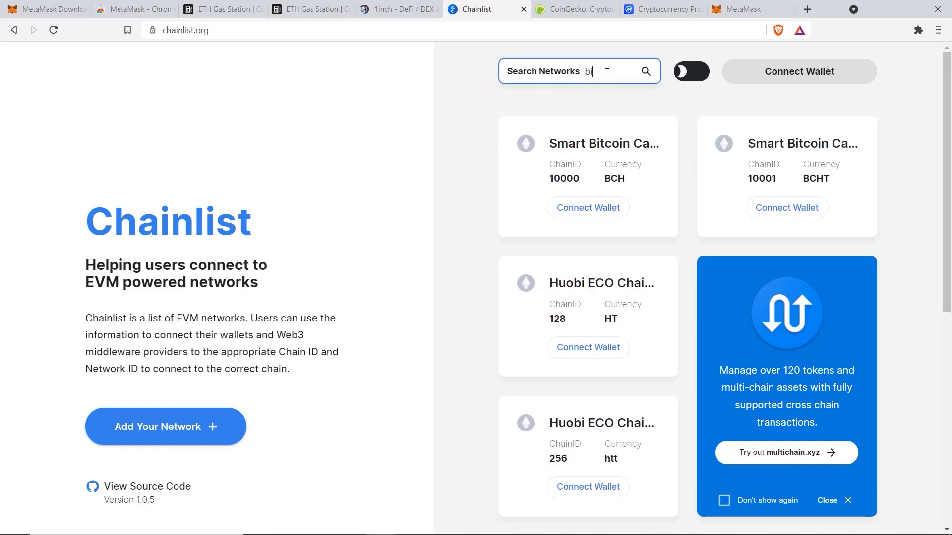
- Connect the wallet to Chainlist, add Binance Smart Chain Mainnet (chain ID 56) to MetaMask, and approve switching to it
left_click(598, 209)
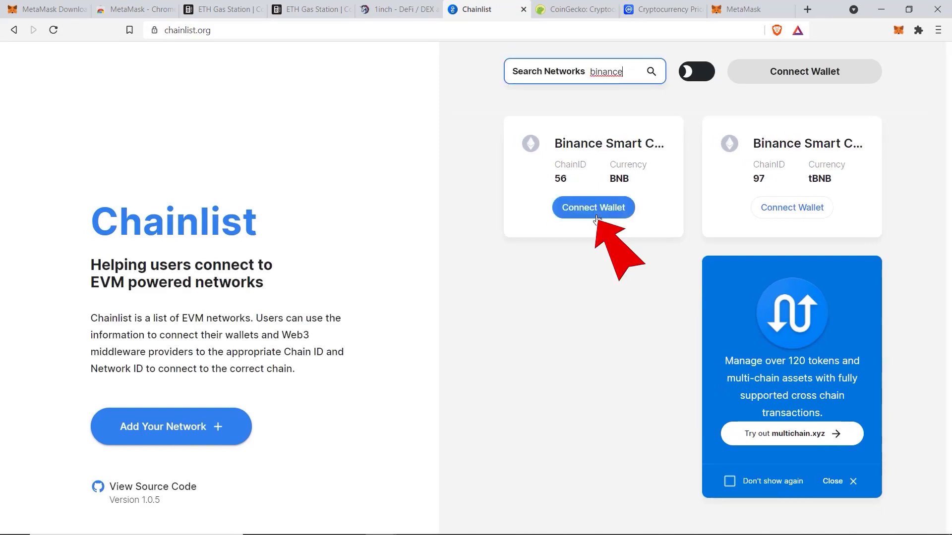
left_click(609, 214)
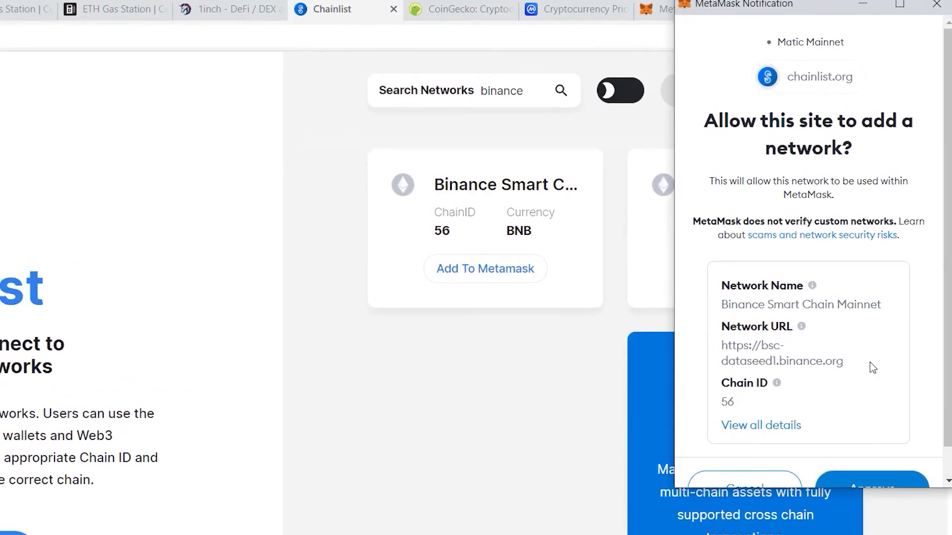
scroll(877, 288, "down", 1)
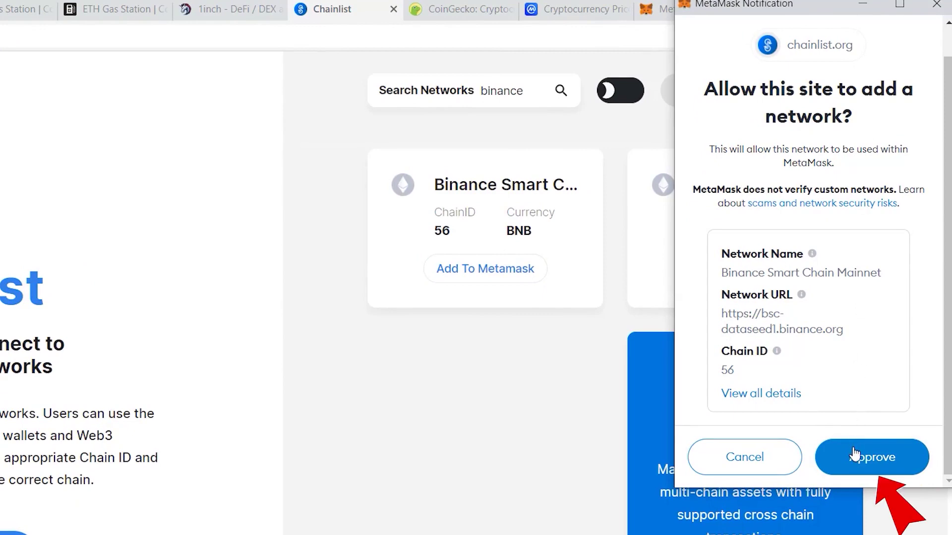
left_click(862, 461)
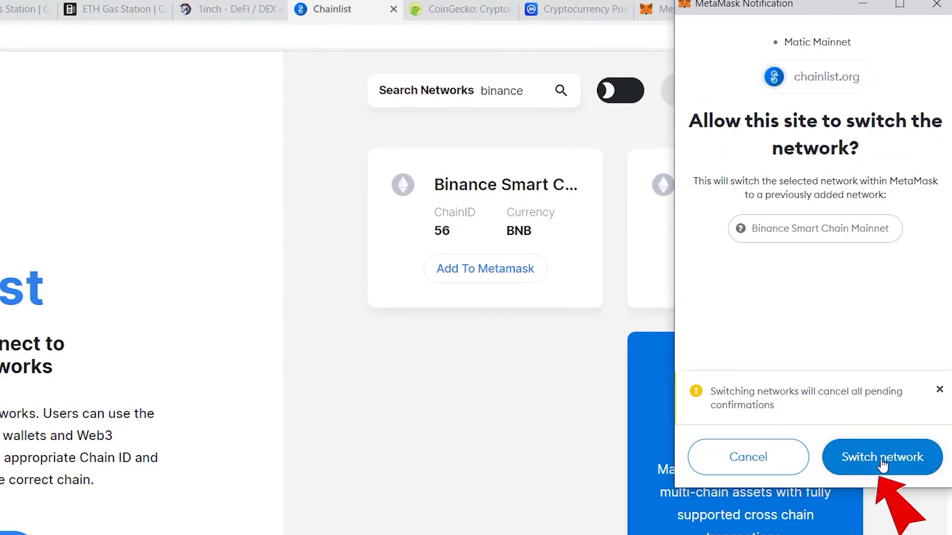
left_click(863, 464)
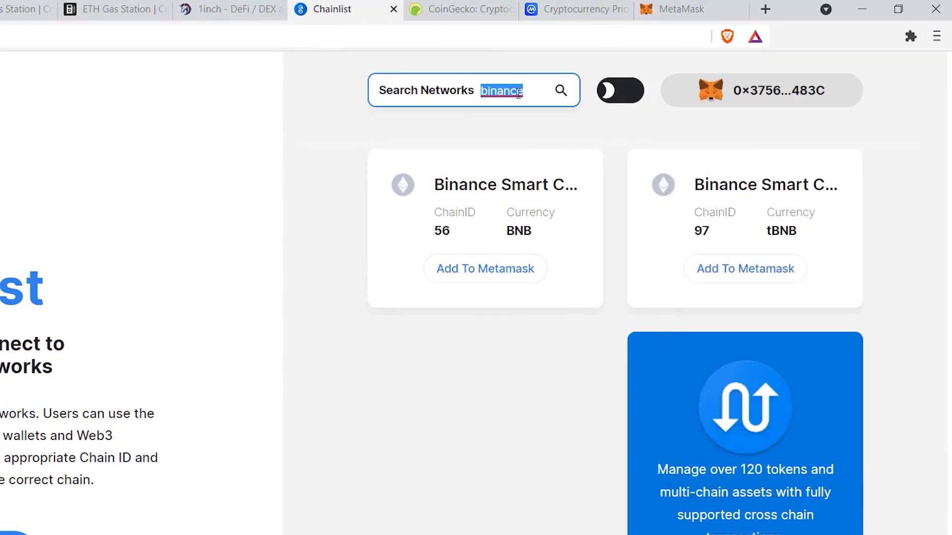
- Search Chainlist for "matic" and add Matic Mainnet (chain ID 137) to MetaMask, approving the request
type("matic")
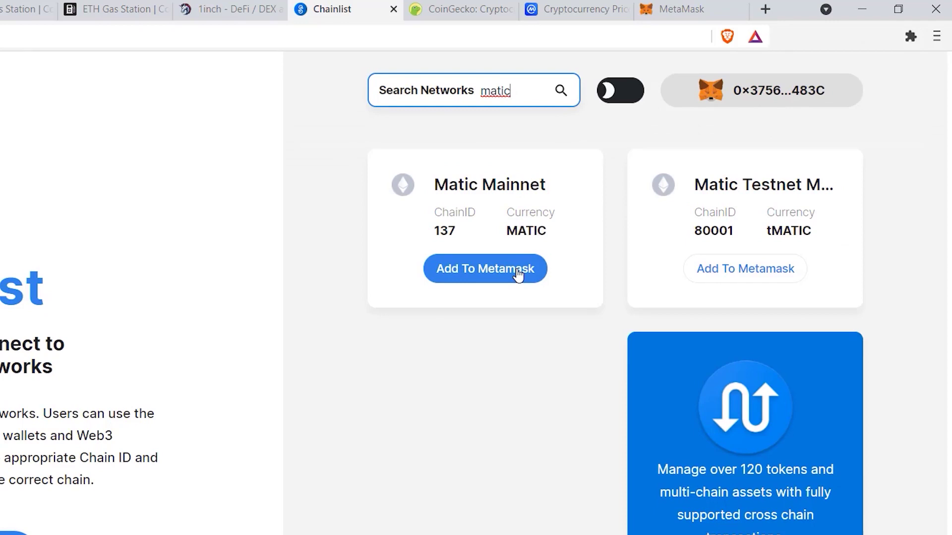
left_click(488, 271)
left_click(863, 459)
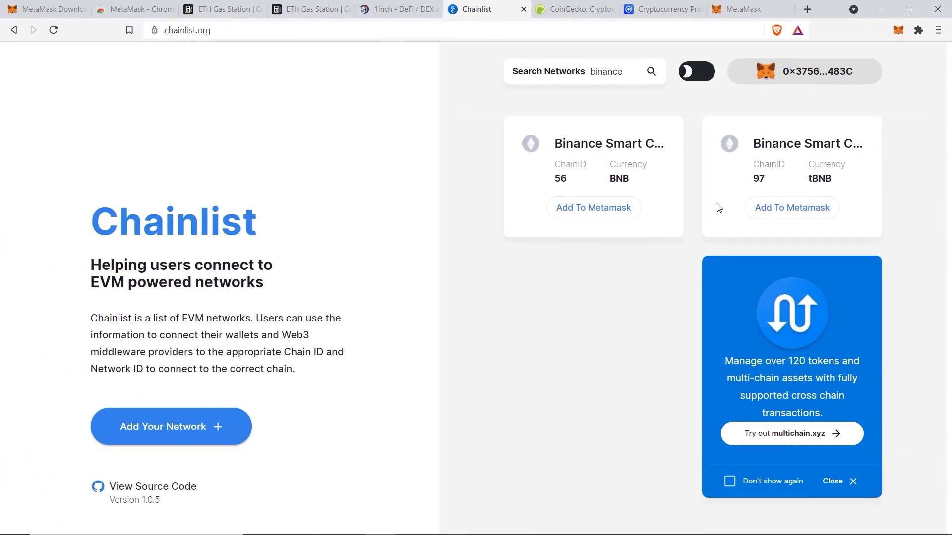
- Return to MetaMask and switch the active network to Matic Mainnet
left_click(723, 16)
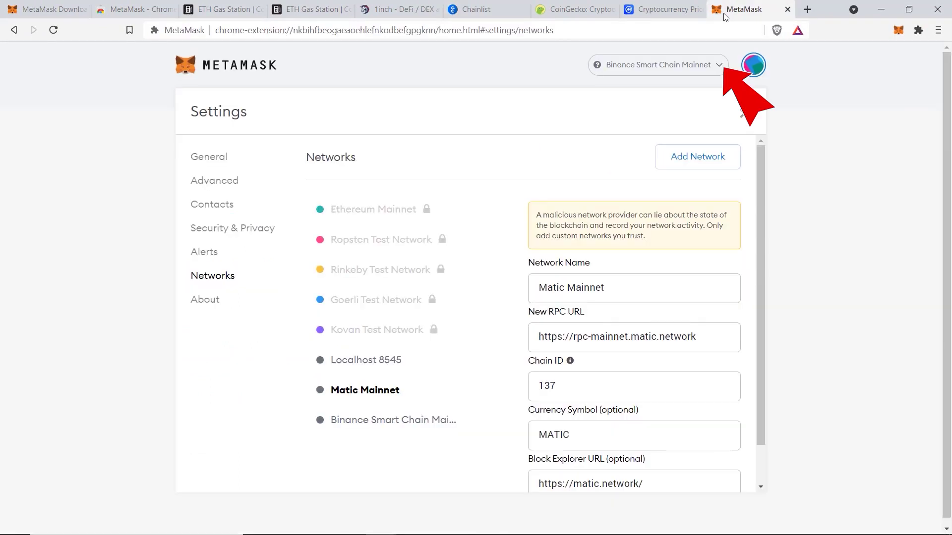
left_click(718, 71)
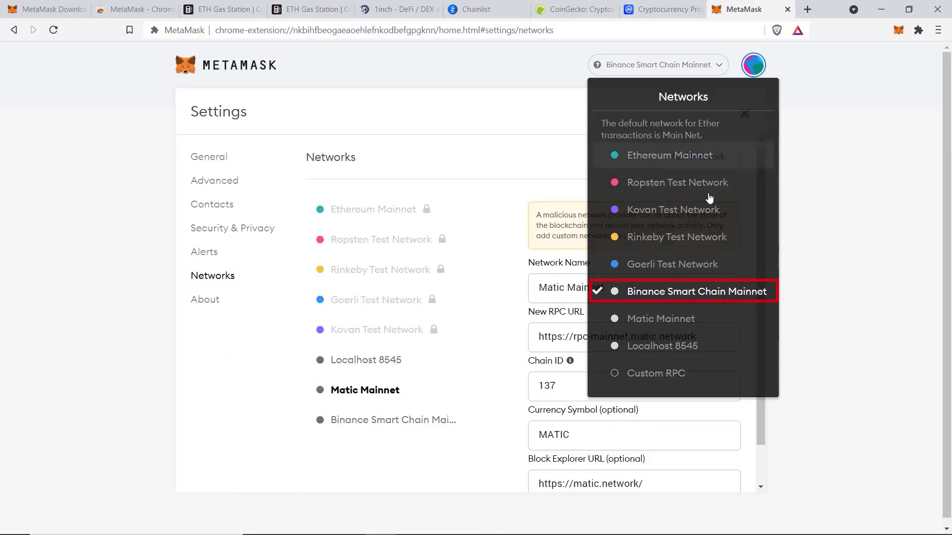
left_click(697, 327)
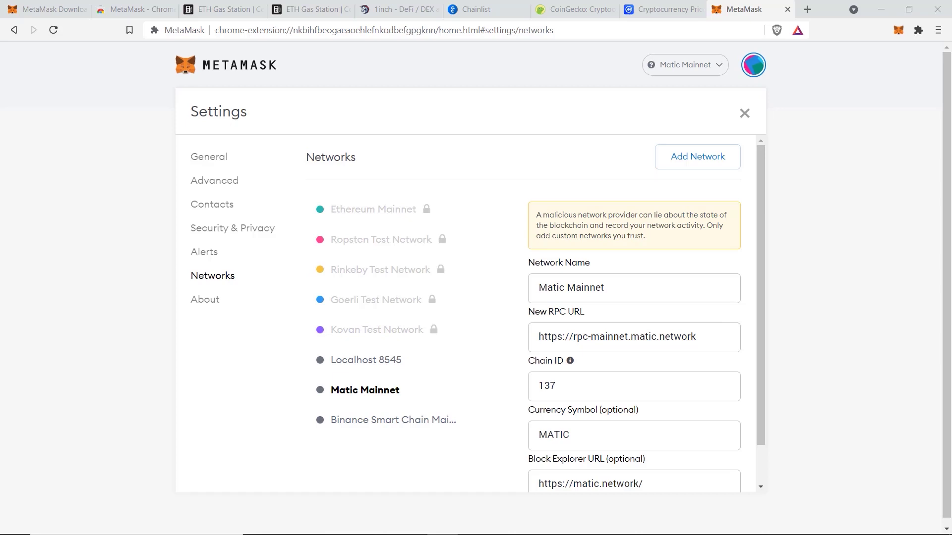
- Save a new contact named "Me" with the copied public wallet address, and return to the wallet's home page
left_click(201, 208)
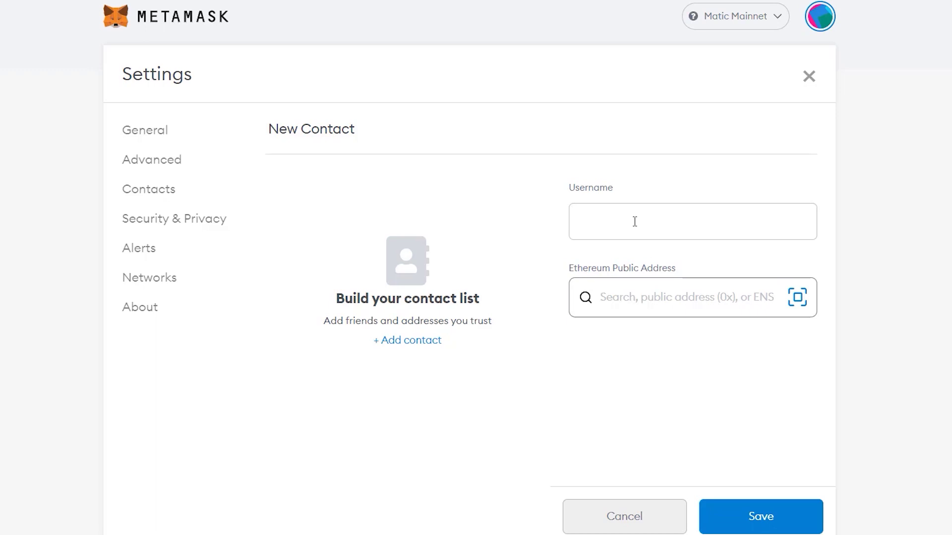
left_click(733, 226)
type("Me")
left_click(635, 299)
key("ctrl+v")
left_click(665, 353)
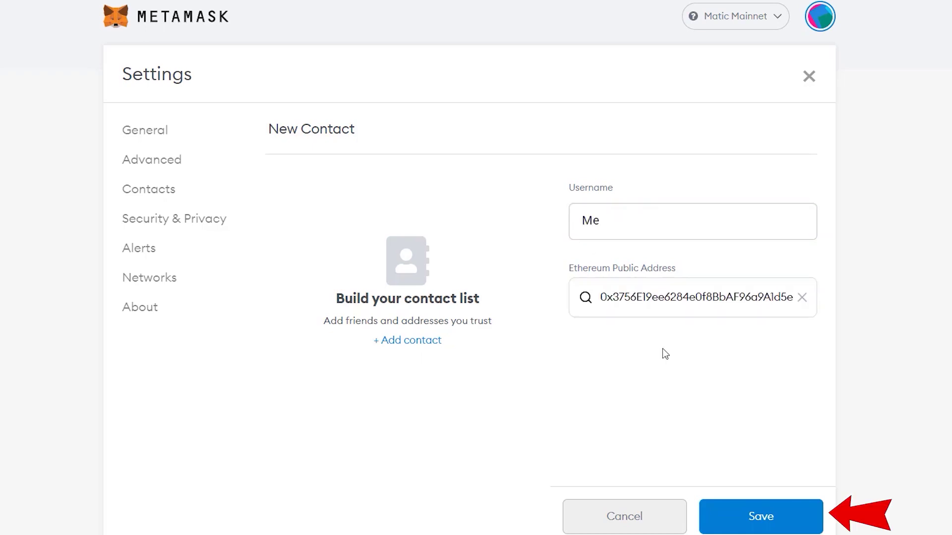
left_click(786, 514)
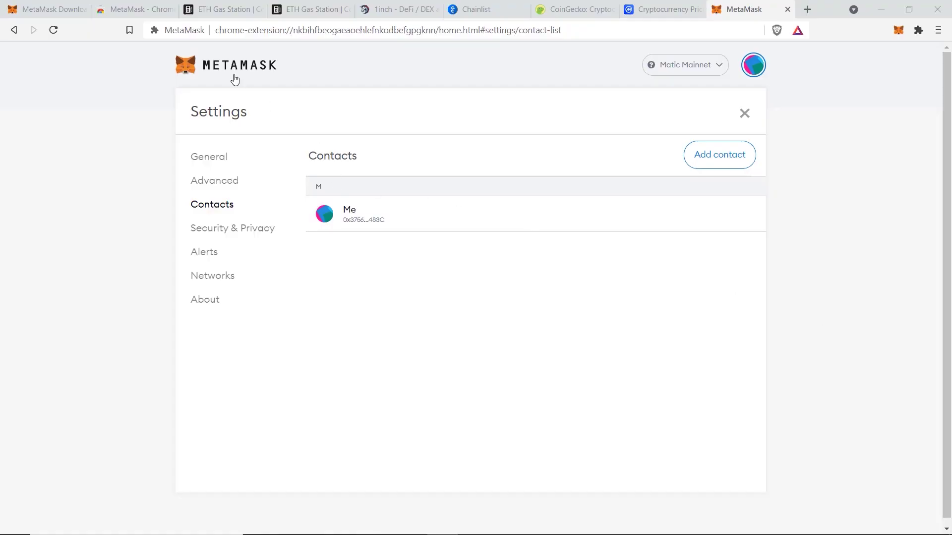
left_click(233, 74)
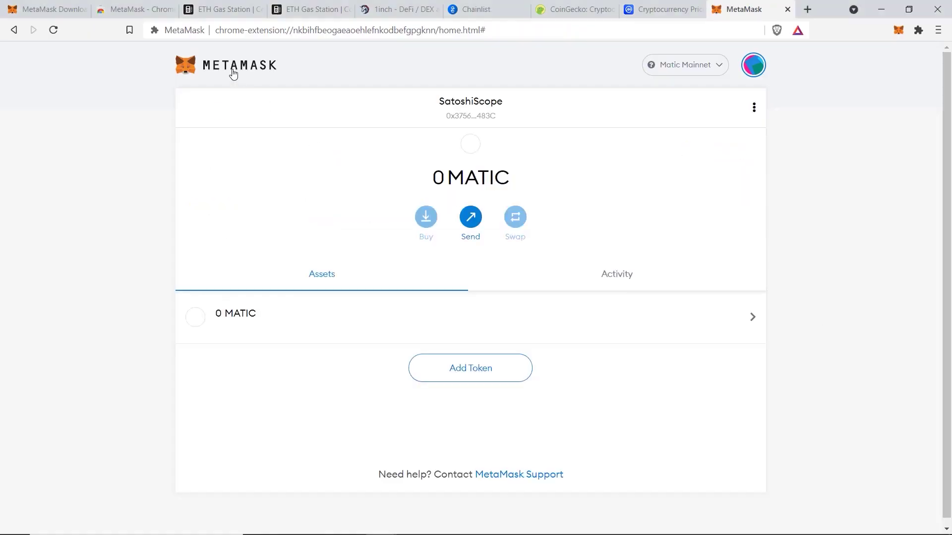
- Open the add-token page on Ethereum Mainnet and search its token list for "uniswap"
left_click(447, 396)
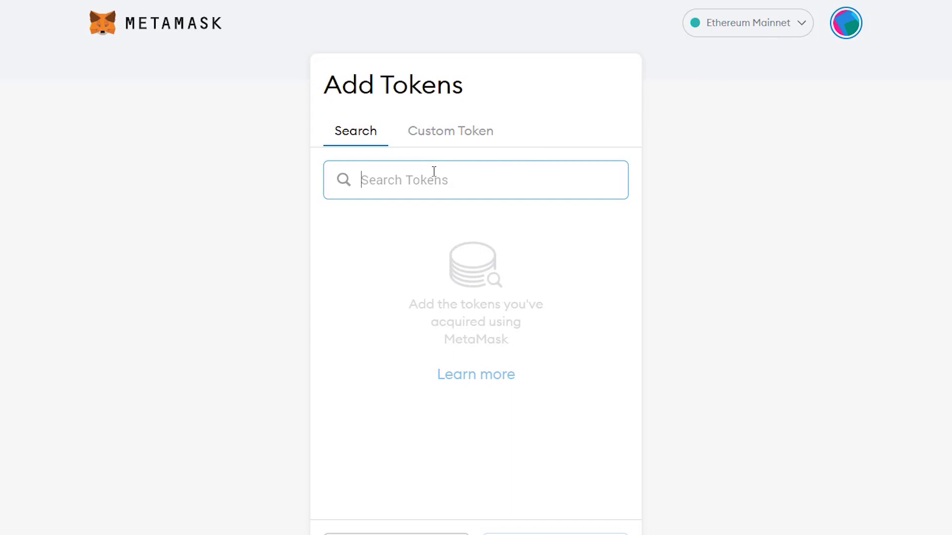
left_click(868, 340)
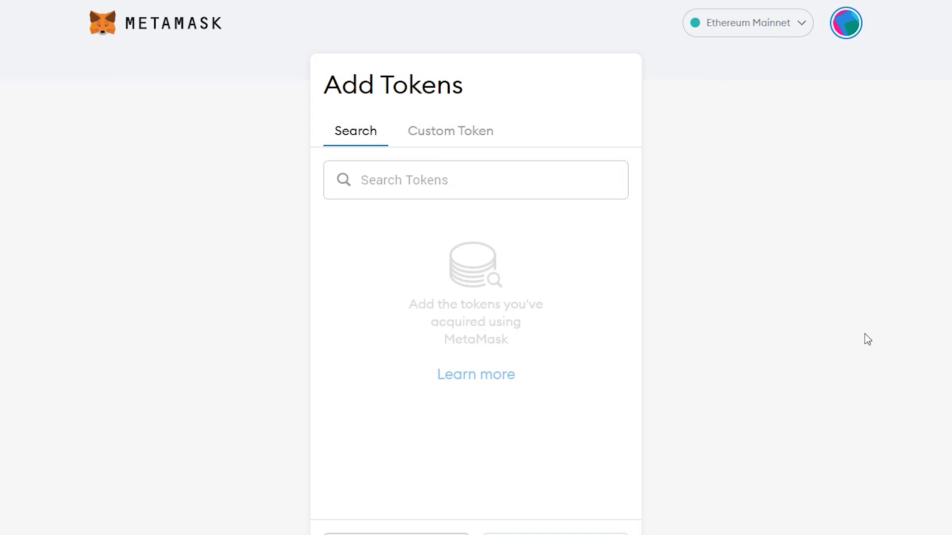
left_click(529, 184)
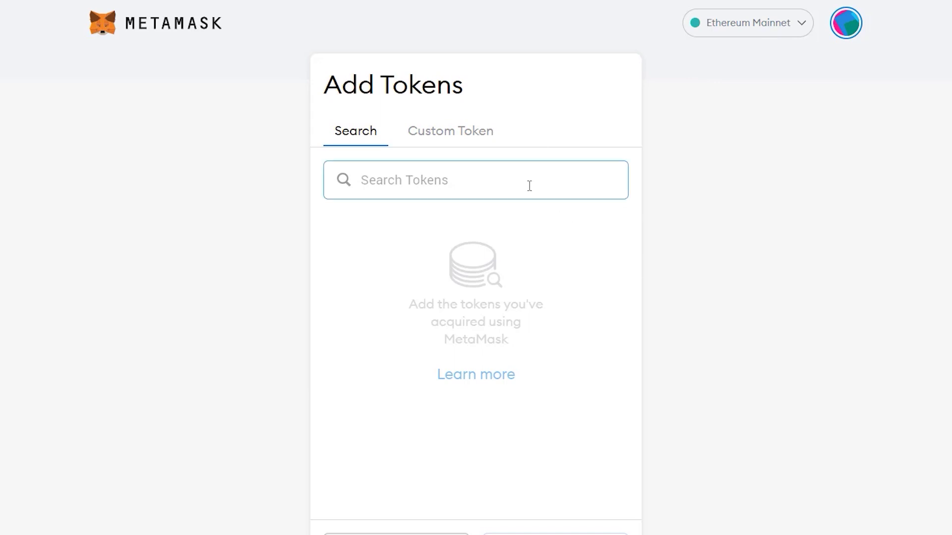
type("uniswap")
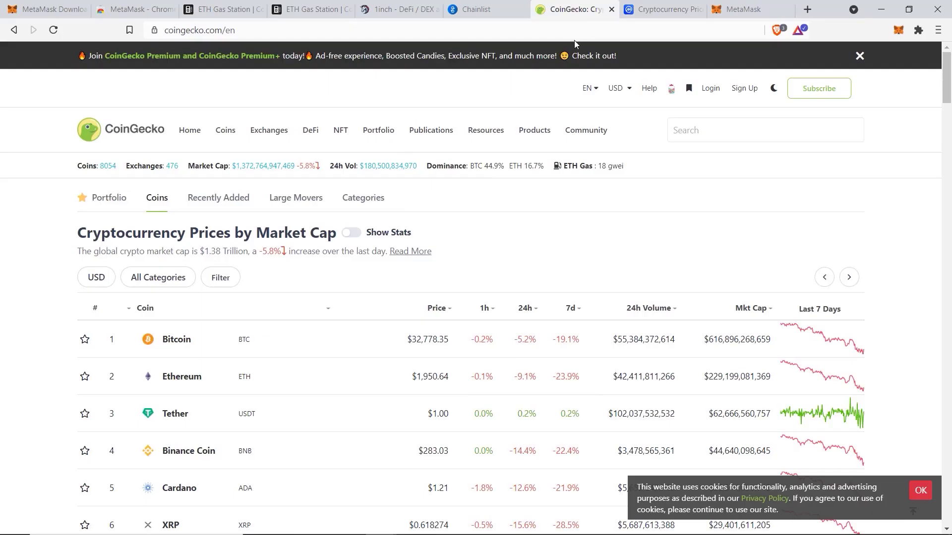
- Search CoinGecko for "uniswap", copy the UNI token's contract address, and view Uniswap's page on CoinMarketCap
left_click(693, 125)
type("uniswap")
key("Return")
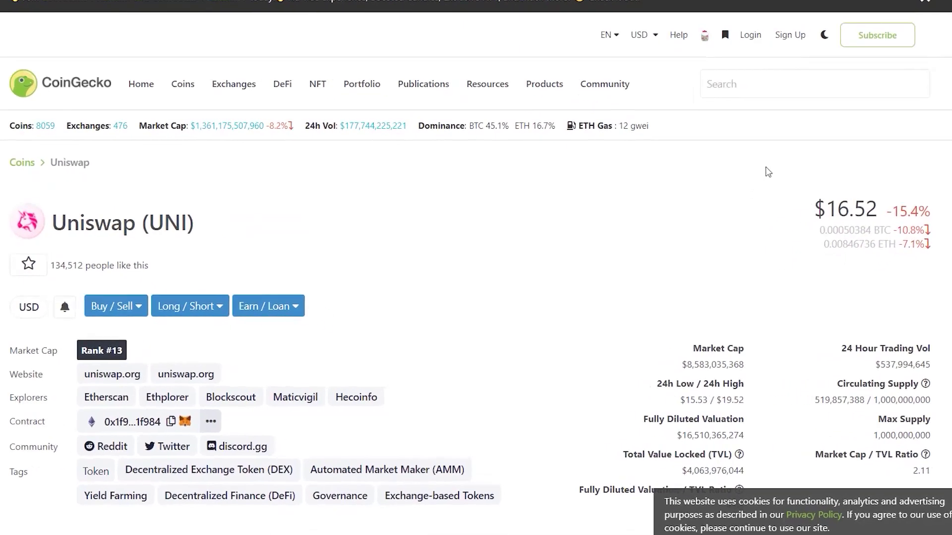
left_click(171, 422)
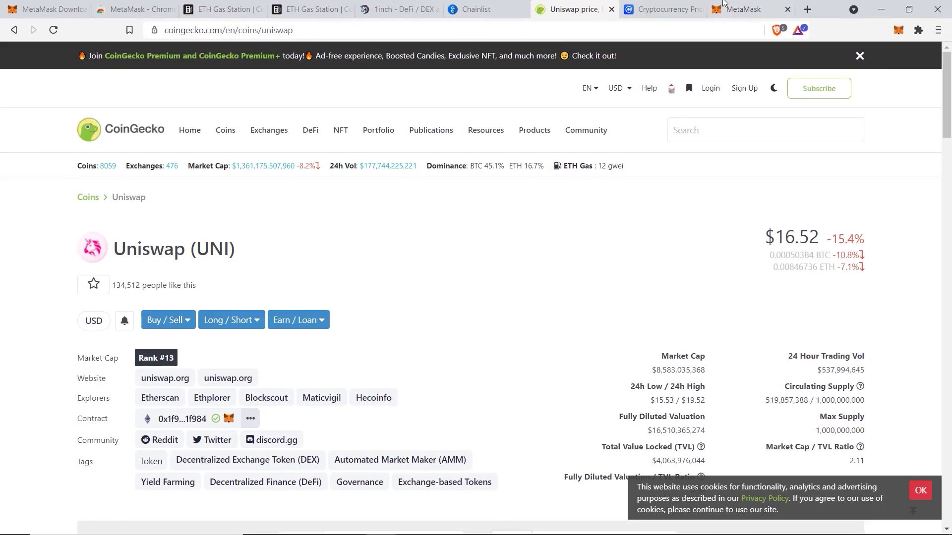
left_click(674, 9)
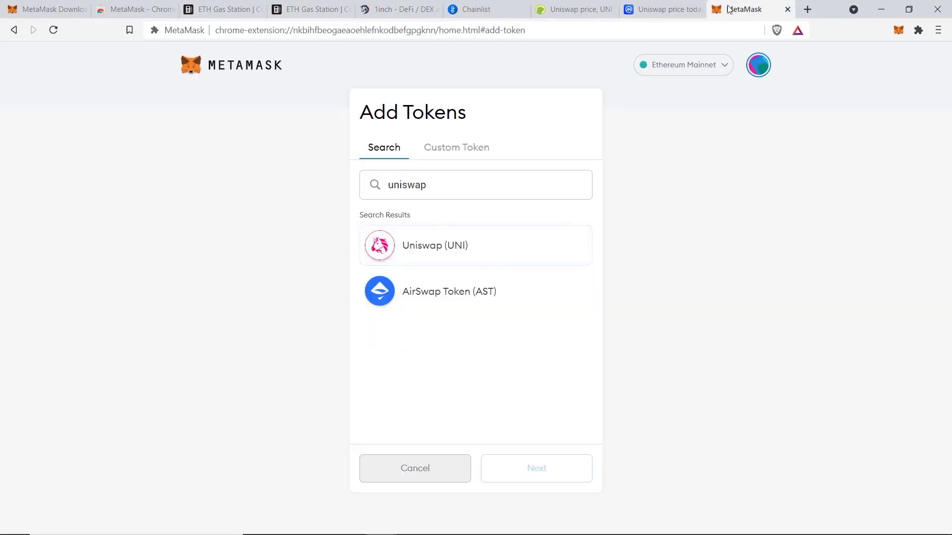
- Add UNI to MetaMask as a custom token using the copied contract address, and return to the account overview
left_click(454, 150)
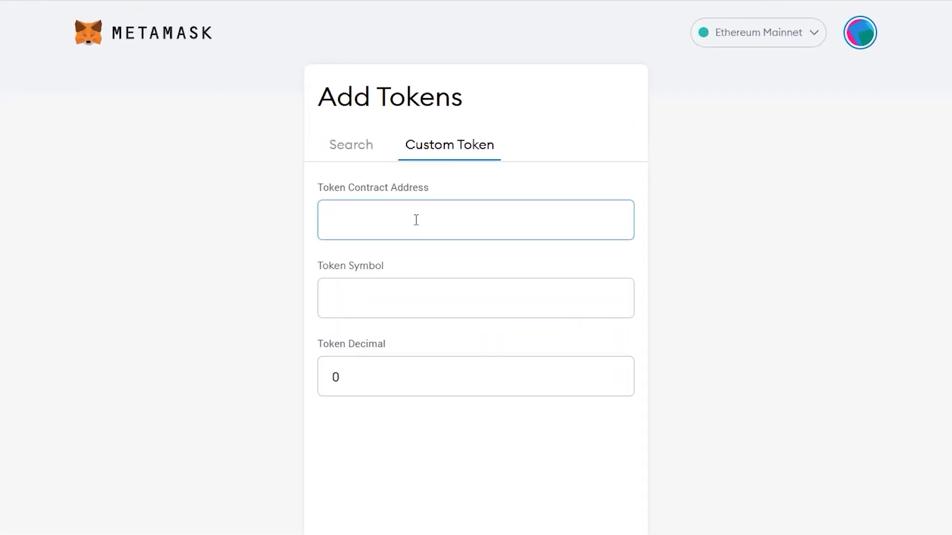
key("ctrl+v")
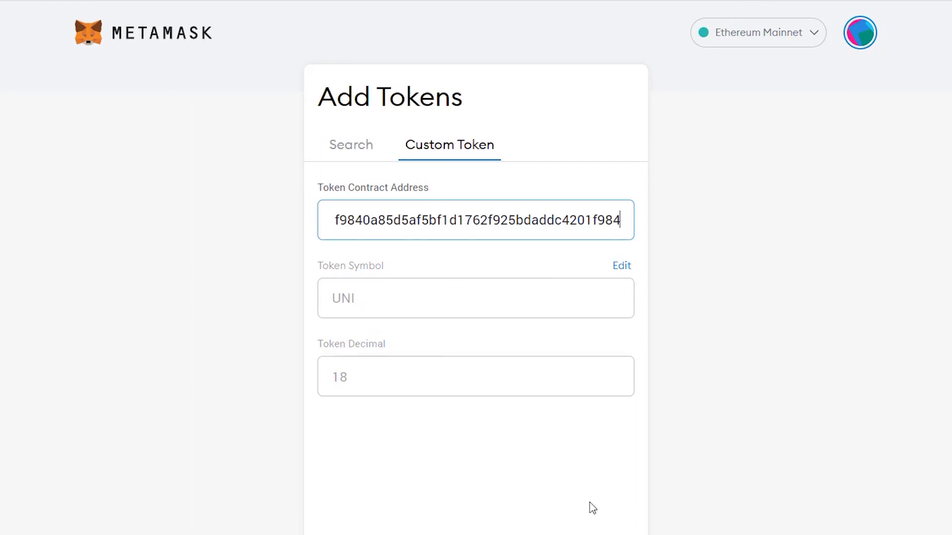
left_click(540, 475)
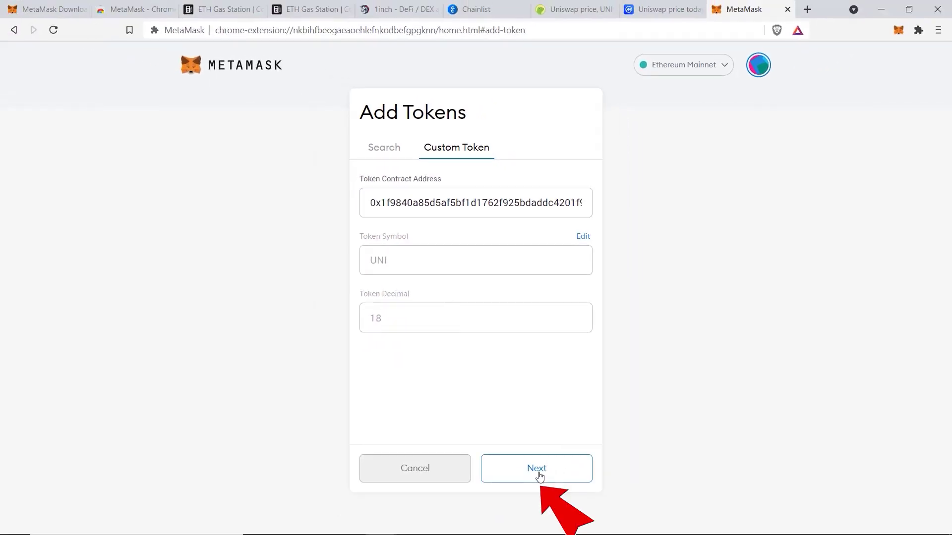
left_click(540, 475)
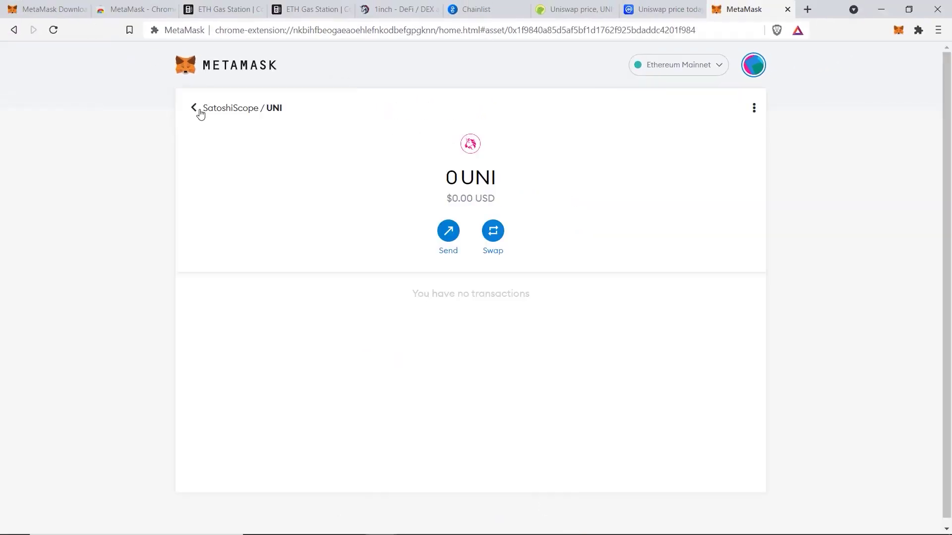
left_click(194, 108)
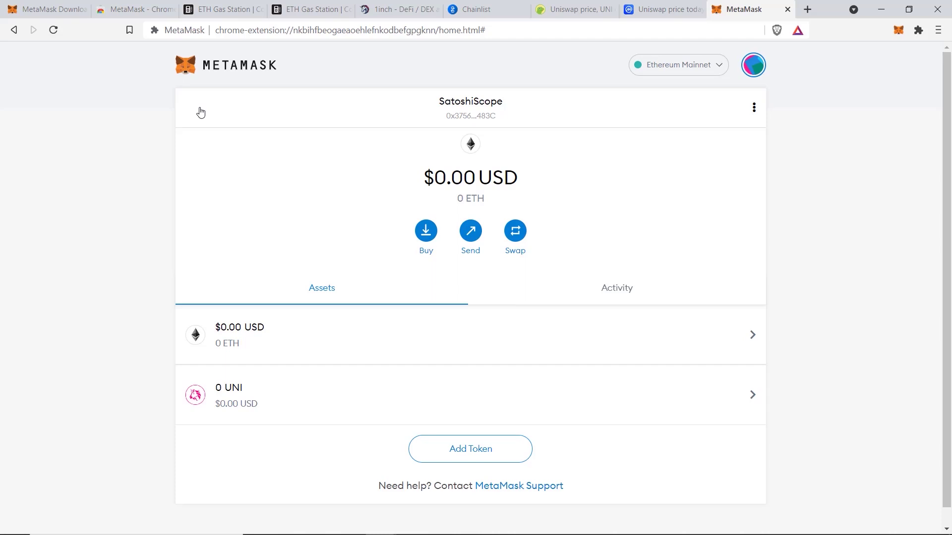
left_click(198, 115)
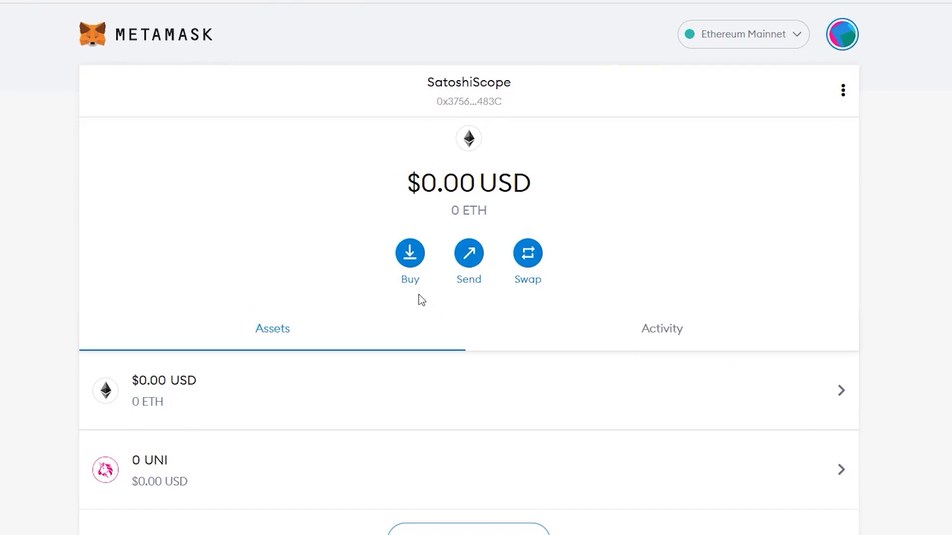
- Start buying ETH through Wyre and set the purchase amount to 100 USD
left_click(411, 265)
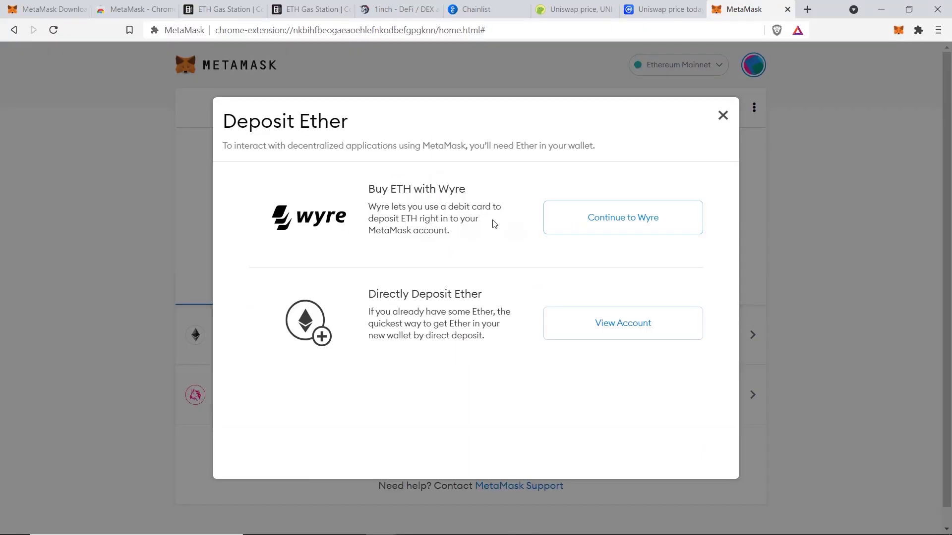
left_click(586, 227)
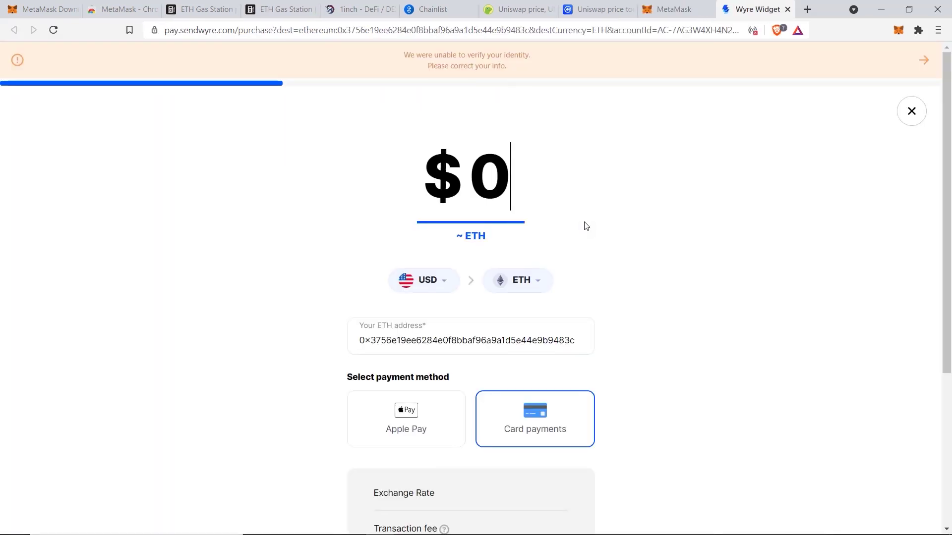
type("100")
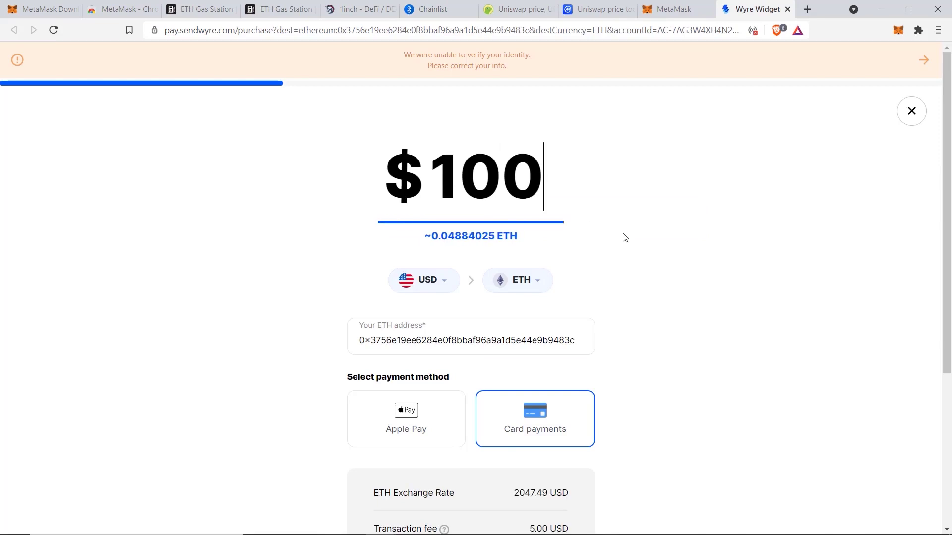
left_click(624, 237)
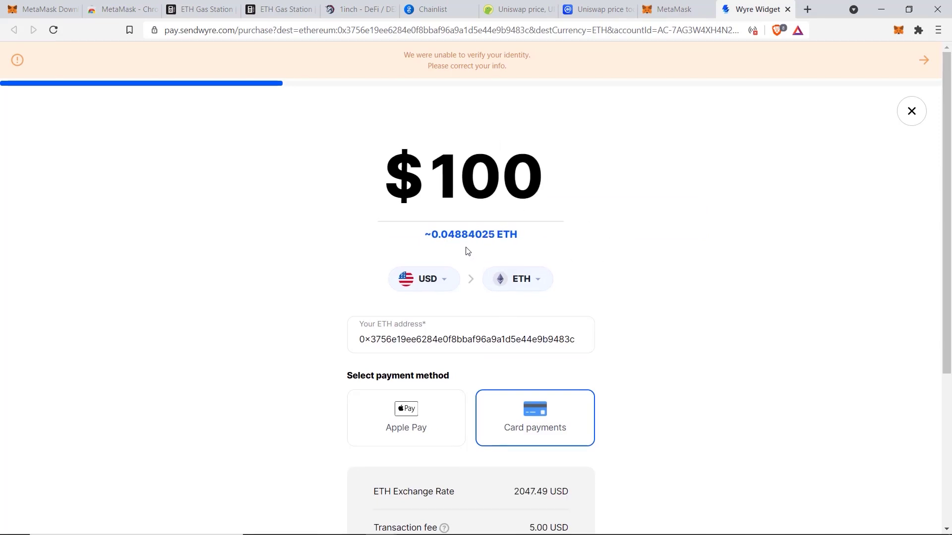
- Review the Wyre purchase's exchange rate and fees, comparing them with CoinMarketCap's Ethereum price and Wyre's card processing fee article
scroll(663, 314, "down", 1)
scroll(662, 310, "down", 4)
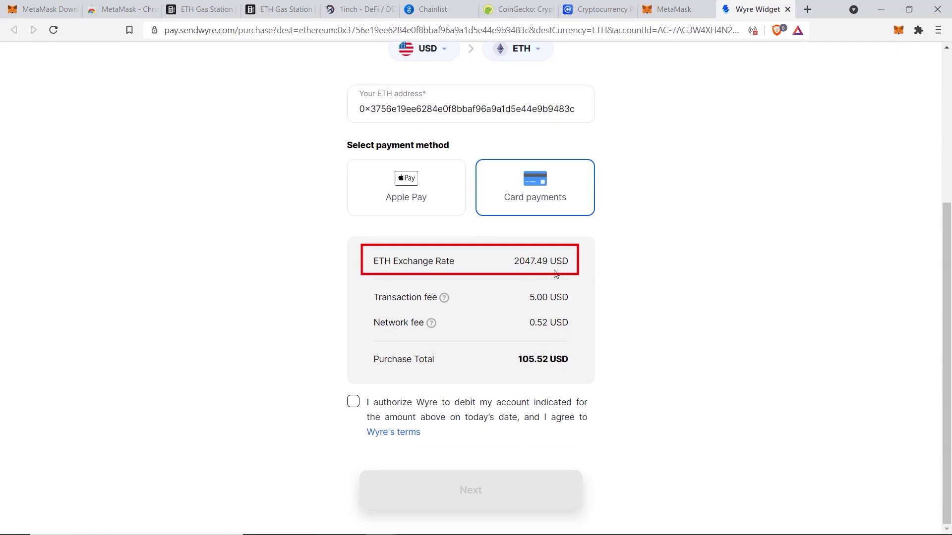
left_click(604, 13)
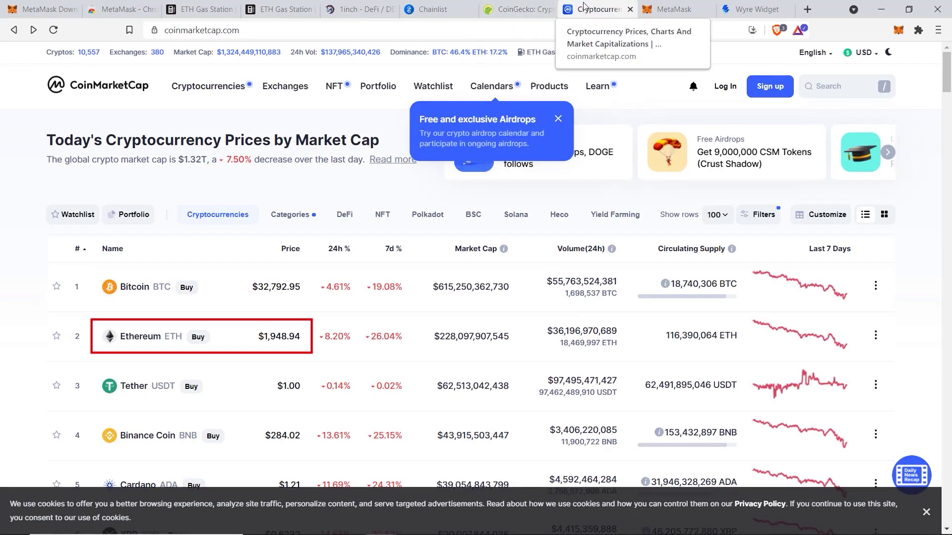
left_click(520, 9)
left_click(757, 9)
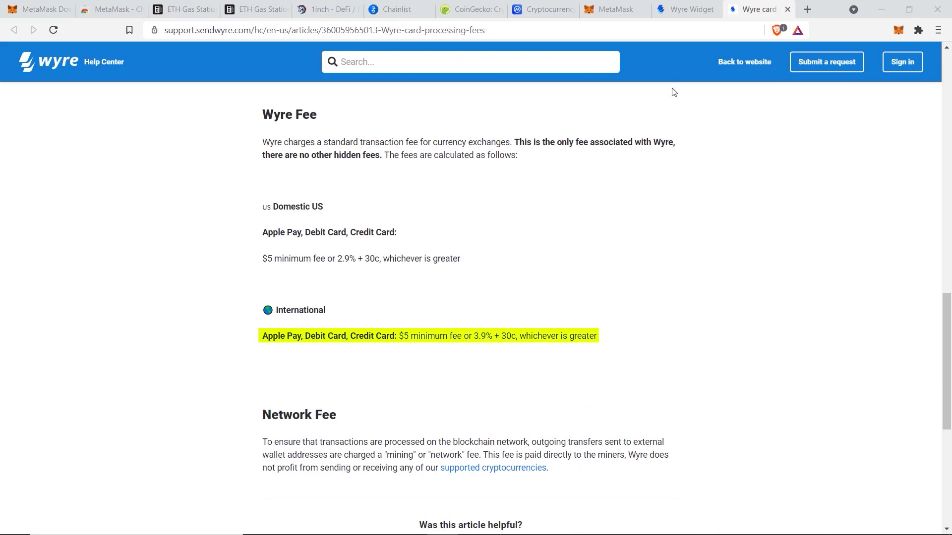
key("ctrl+shift+Tab")
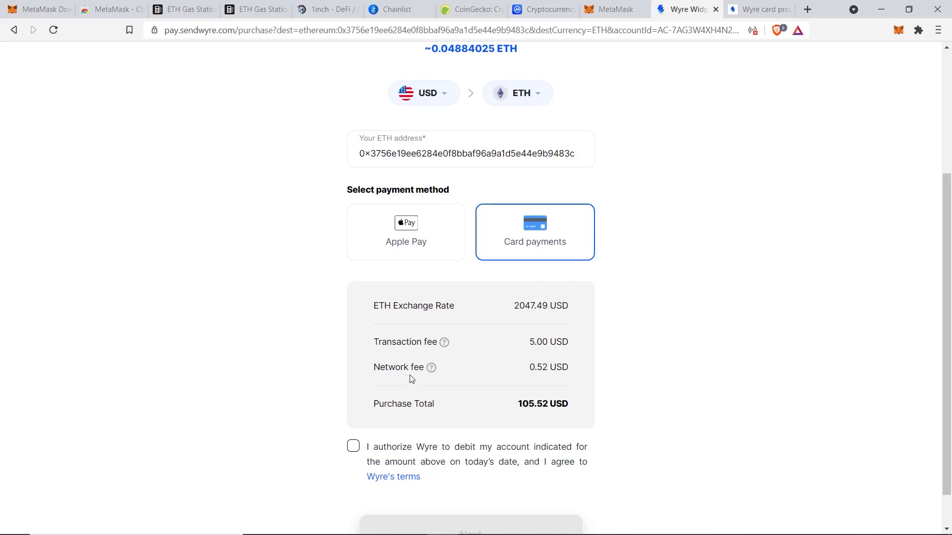
mouse_move(431, 369)
- Return to MetaMask and start sending ETH, pasting the copied address as the recipient
left_click(617, 11)
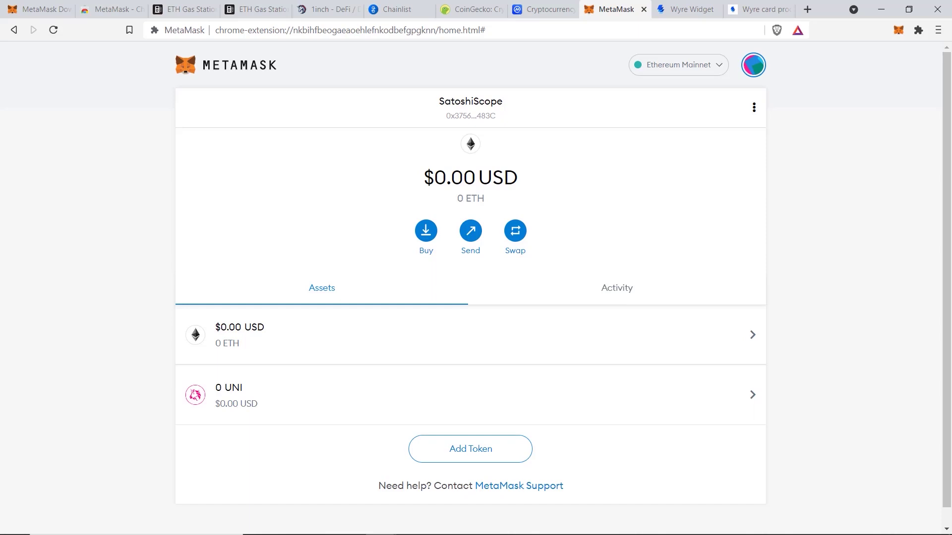
left_click(469, 239)
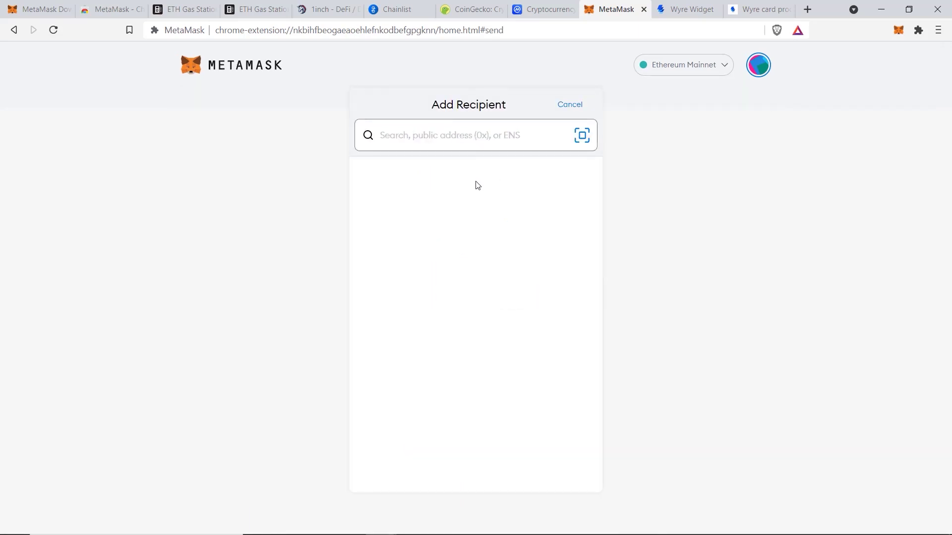
right_click(402, 135)
left_click(438, 231)
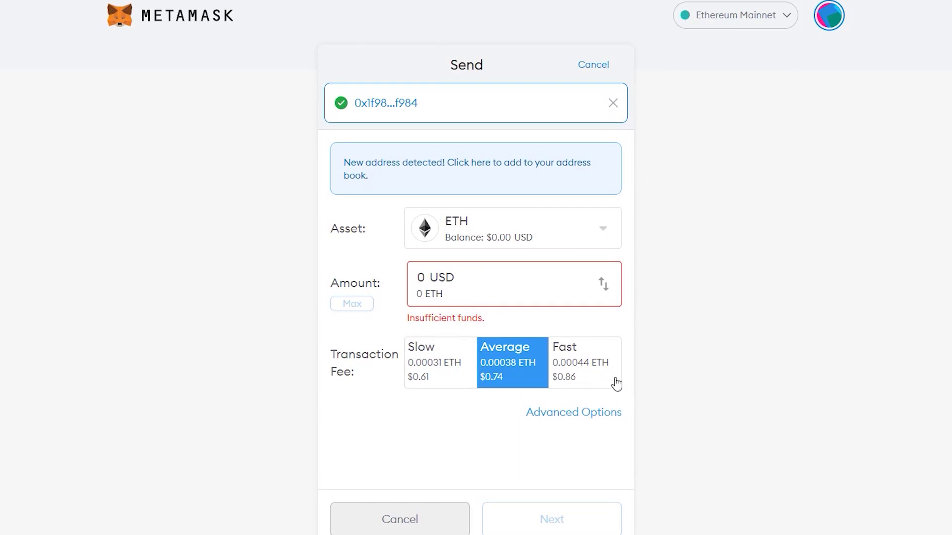
- Try the Slow and Average transaction fees, choose Fast, and open the advanced fee options
left_click(455, 372)
left_click(503, 368)
left_click(585, 369)
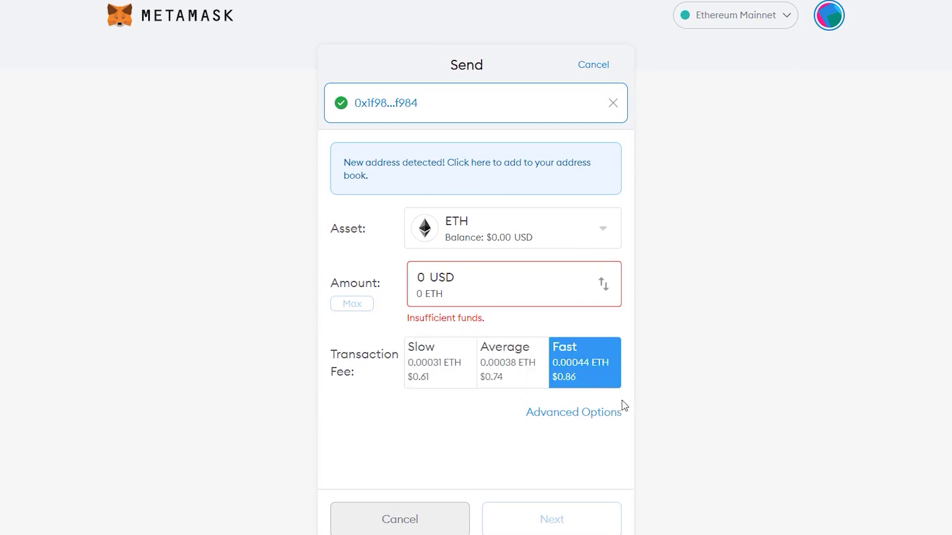
left_click(596, 416)
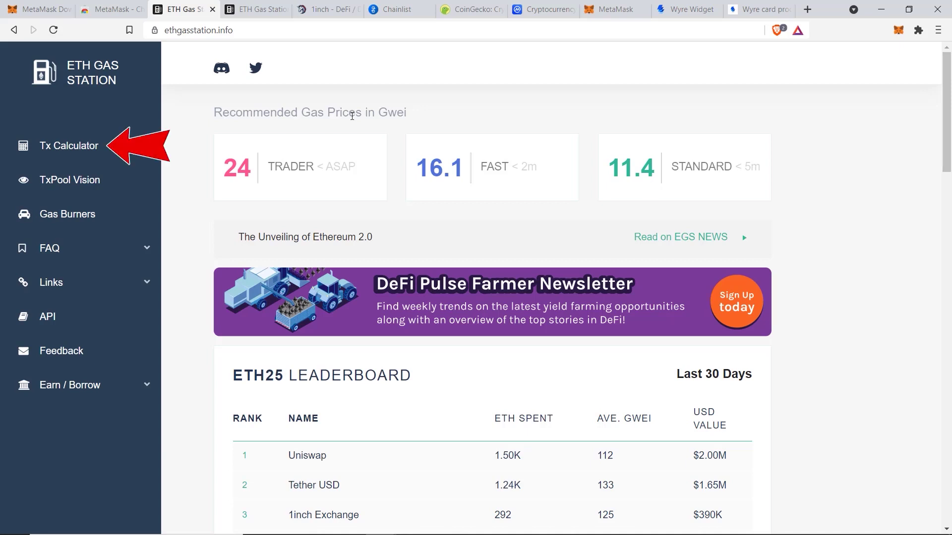
- Estimate a transaction in ETH Gas Station's Tx Calculator with a custom gas price of 5 Gwei
left_click(84, 145)
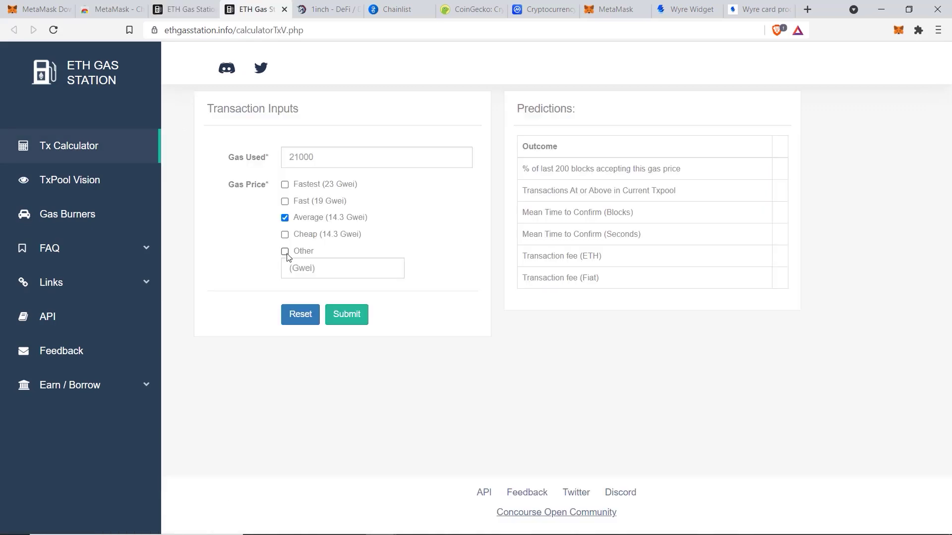
left_click(285, 251)
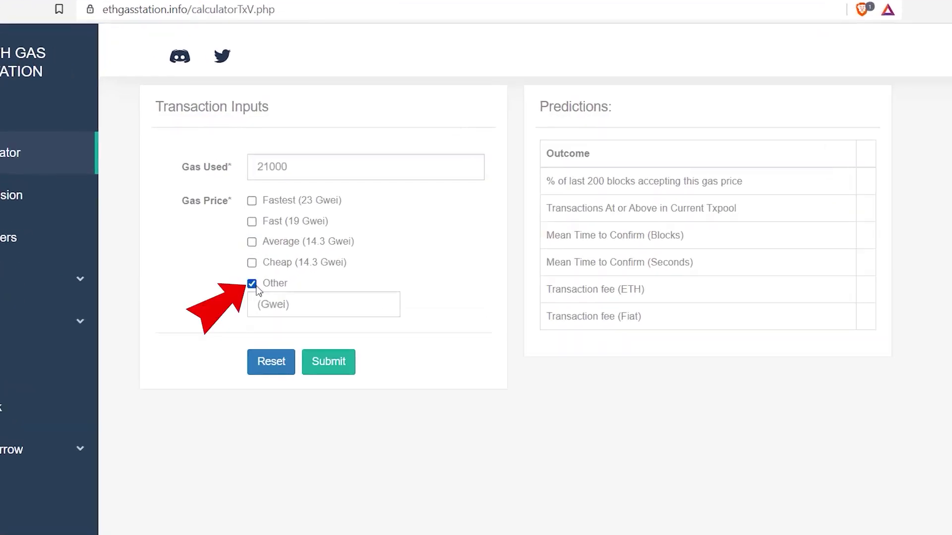
left_click(278, 303)
type("5")
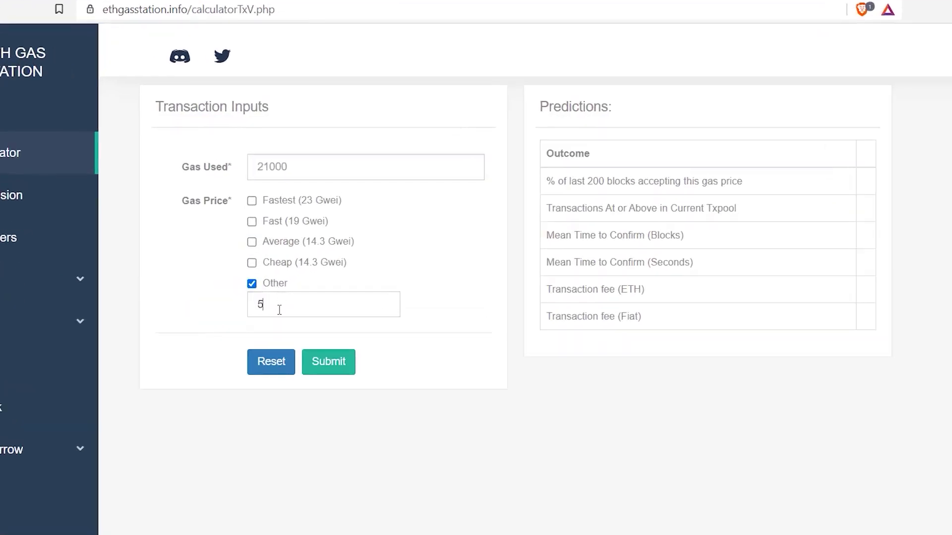
left_click(320, 368)
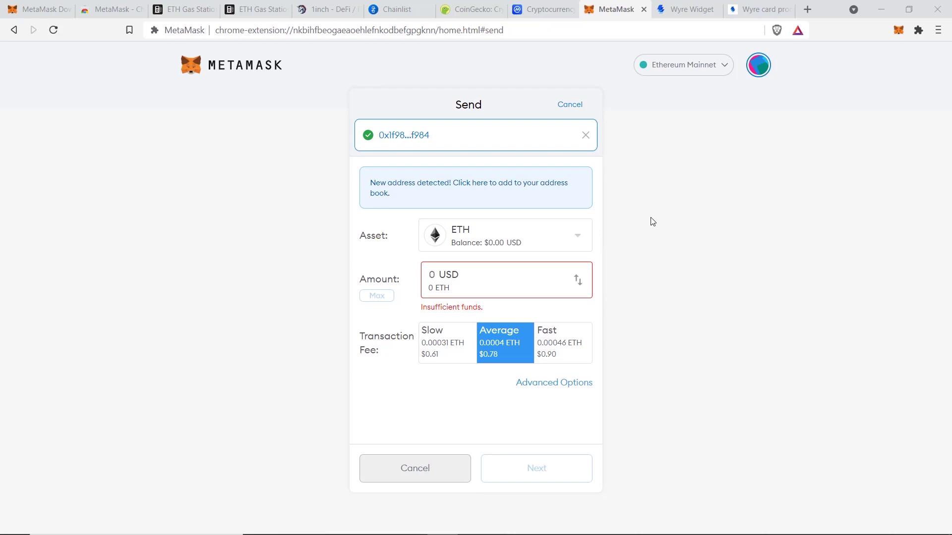
- Leave the send form and set up a swap from 1 ETH to UNI
left_click(214, 69)
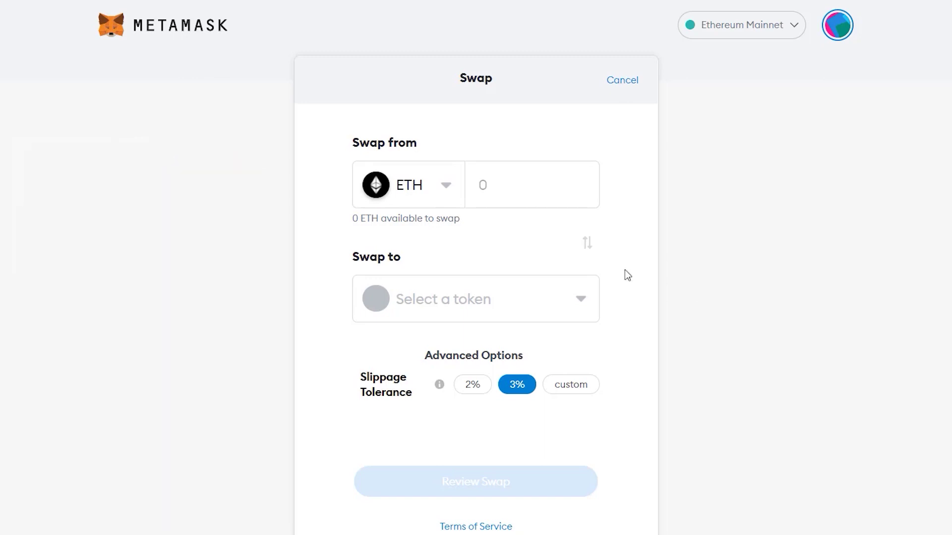
left_click(473, 183)
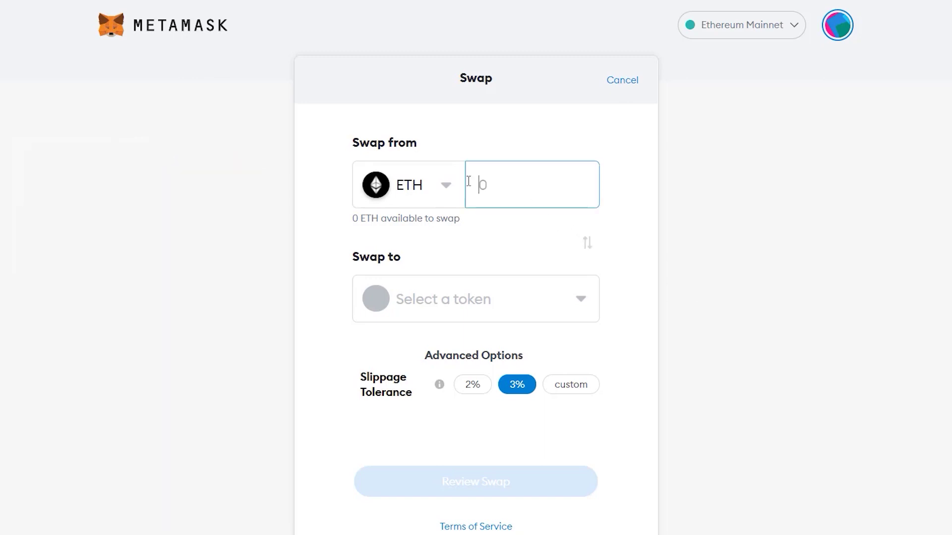
type("1")
left_click(416, 299)
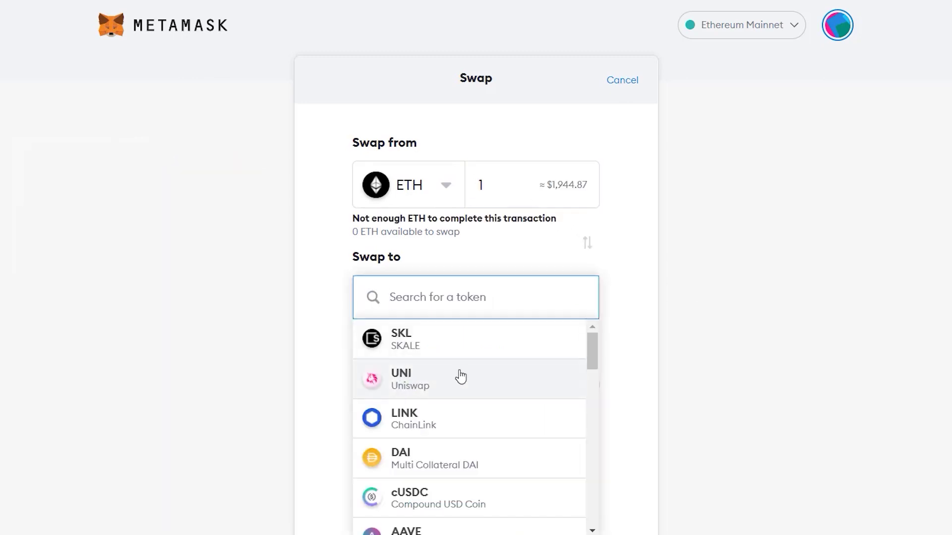
left_click(413, 389)
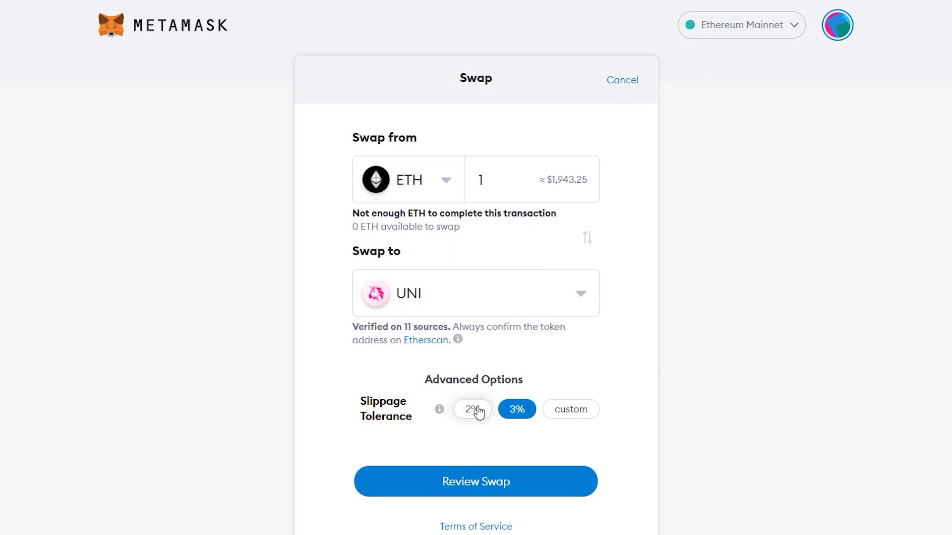
- Try a custom slippage tolerance, set it to 2% instead, and request the swap quotes for review
left_click(564, 411)
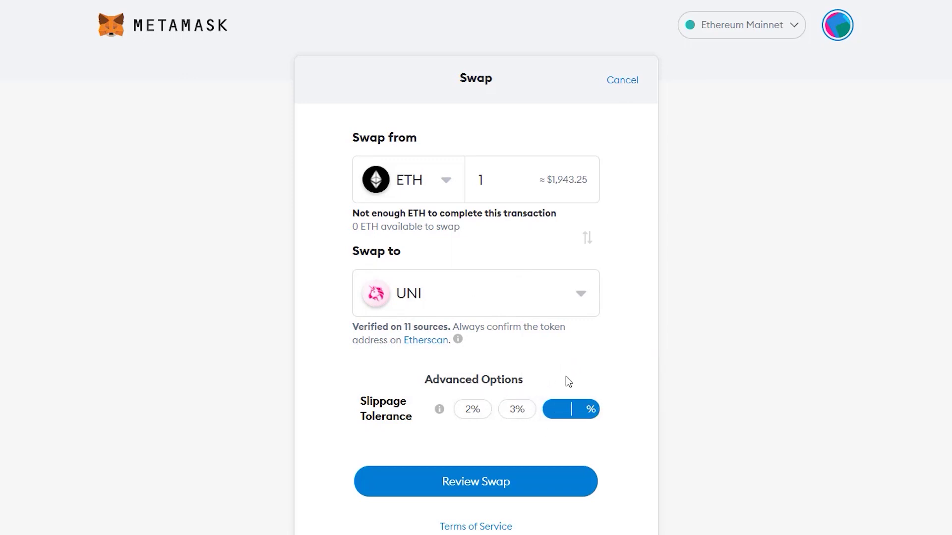
left_click(471, 410)
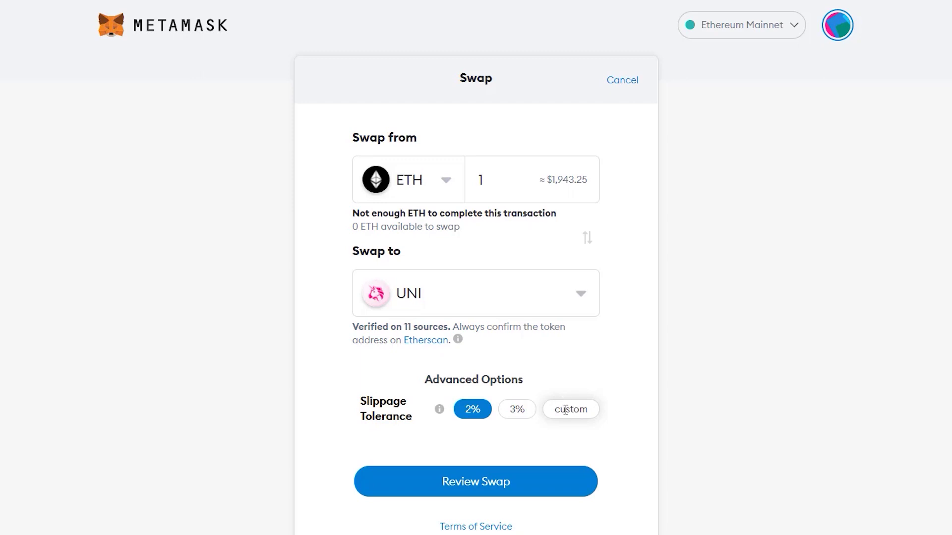
mouse_move(439, 411)
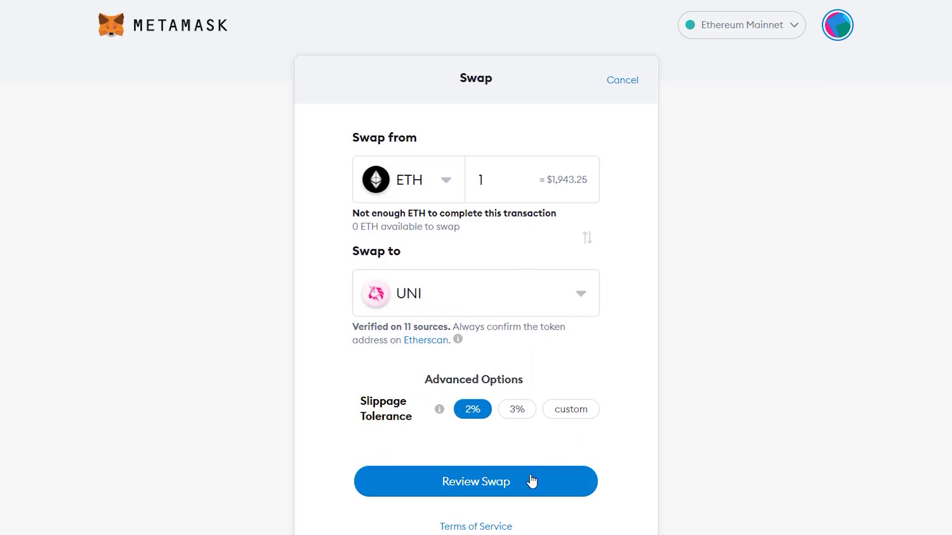
left_click(490, 489)
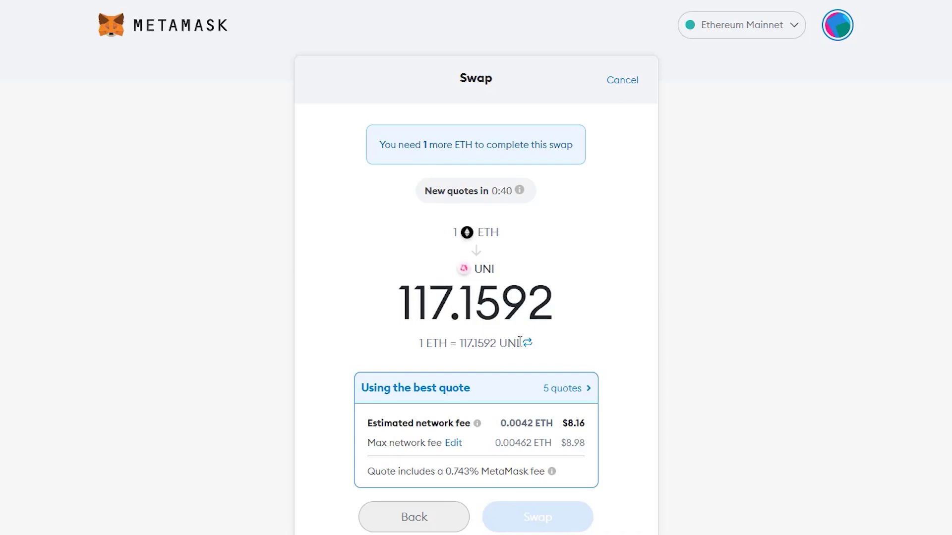
- Compare the swap quotes from the different liquidity sources, keep the best quote, and check the MetaMask fee information
left_click(569, 389)
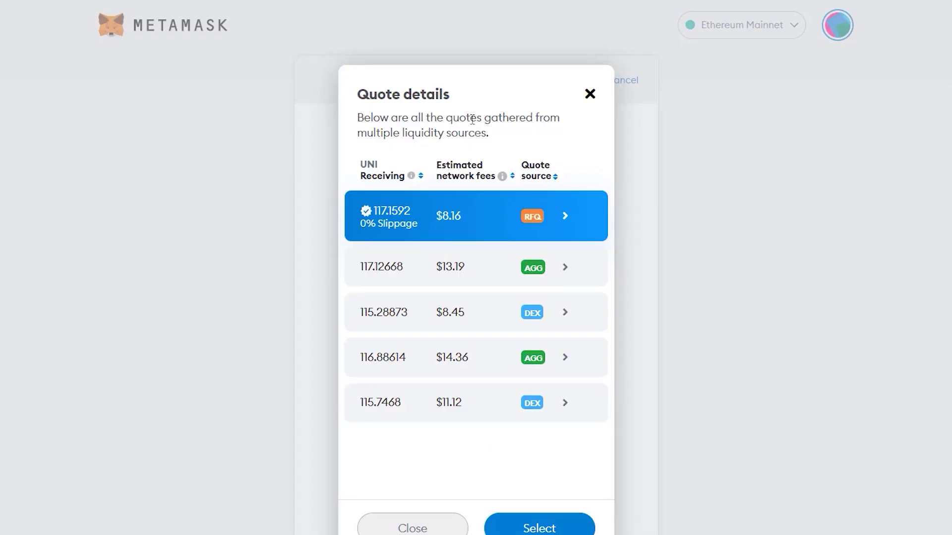
left_click(540, 518)
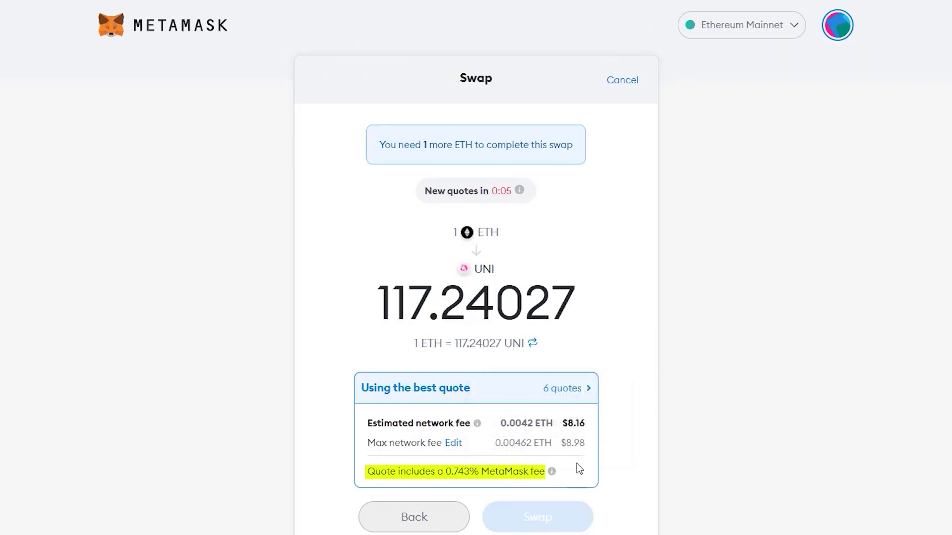
mouse_move(551, 473)
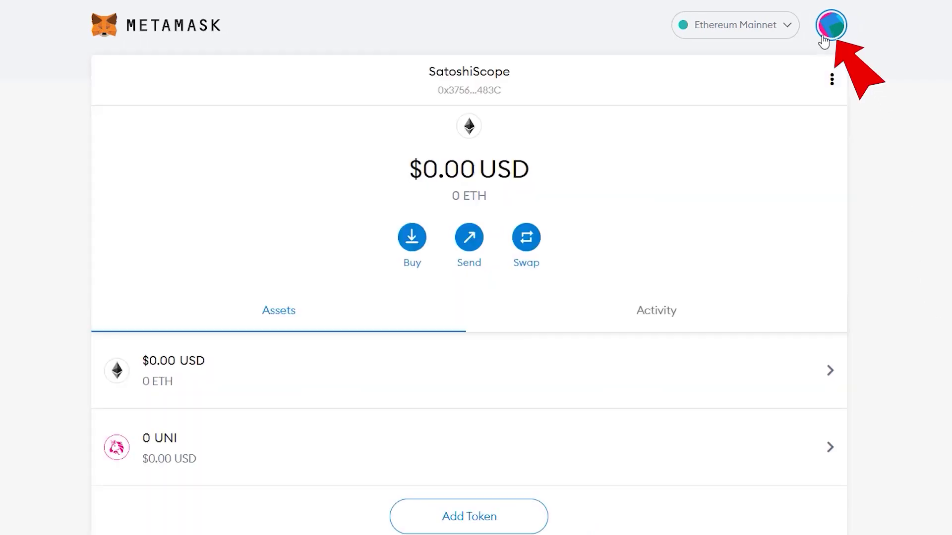
- Turn on Advanced gas controls in MetaMask's advanced settings
left_click(831, 27)
left_click(686, 359)
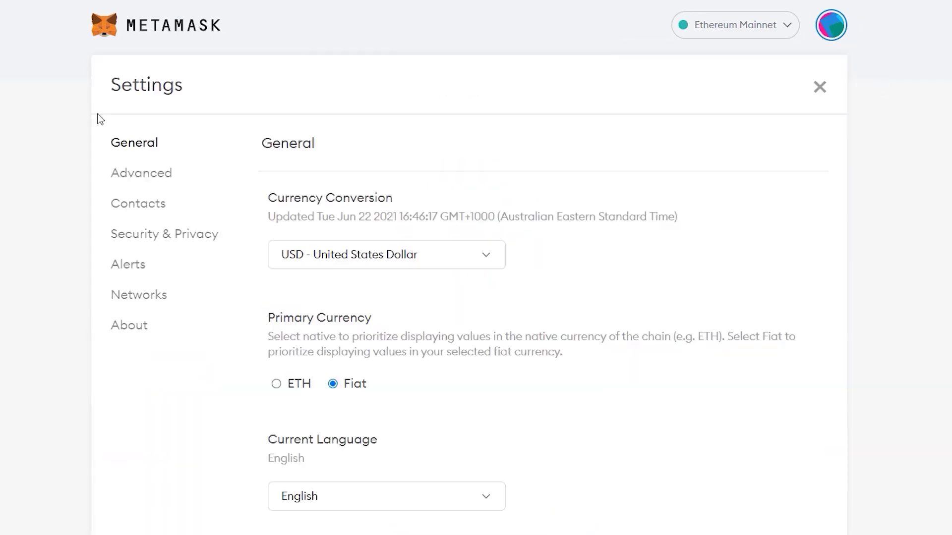
left_click(150, 180)
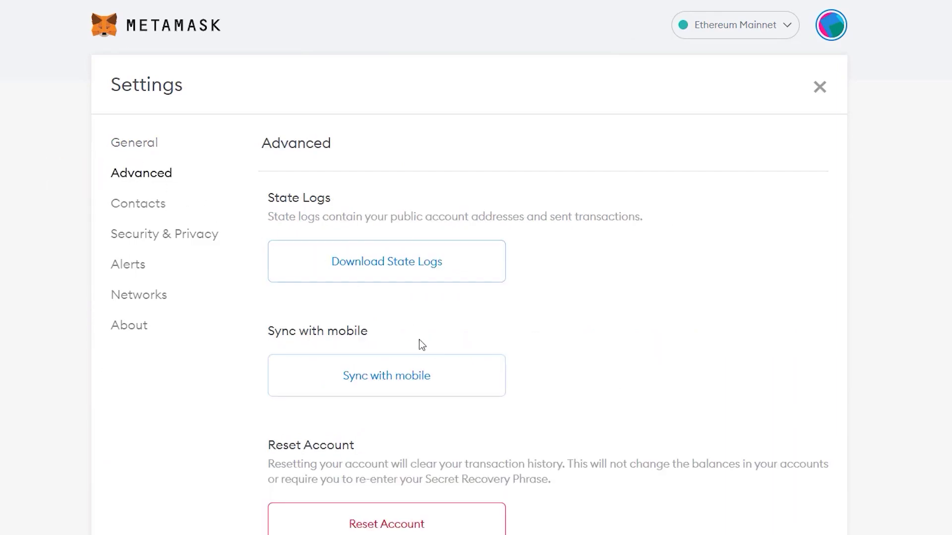
scroll(420, 347, "down", 5)
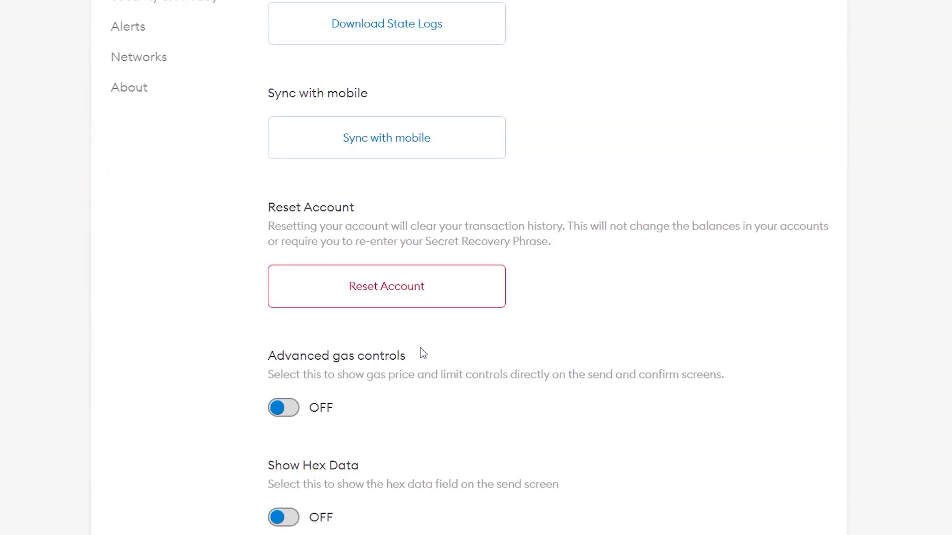
left_click(286, 412)
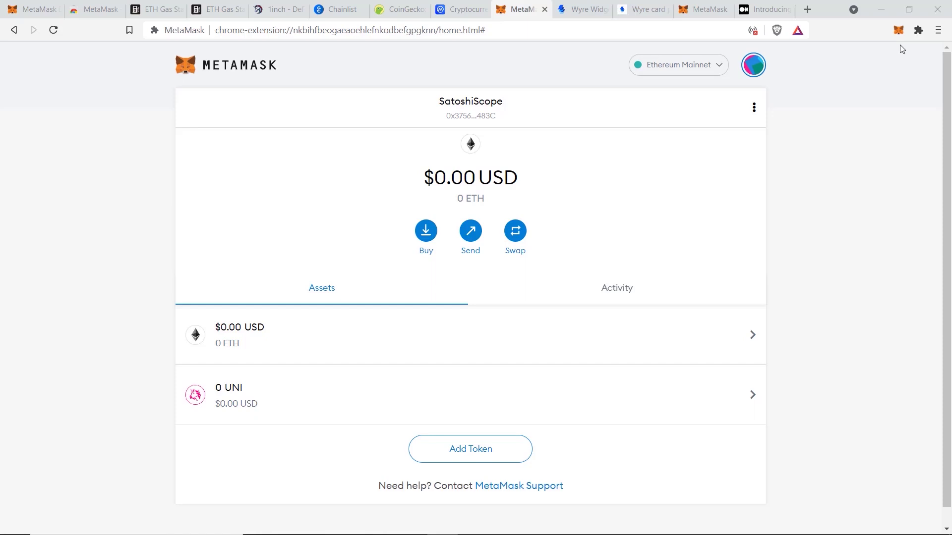
- Connect a Ledger hardware wallet and unlock the third account in its account list
left_click(751, 70)
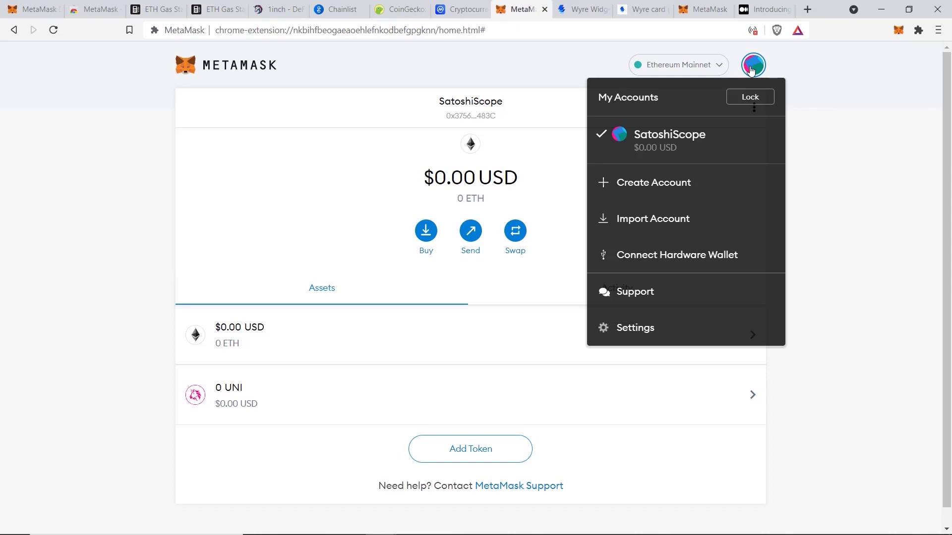
left_click(717, 266)
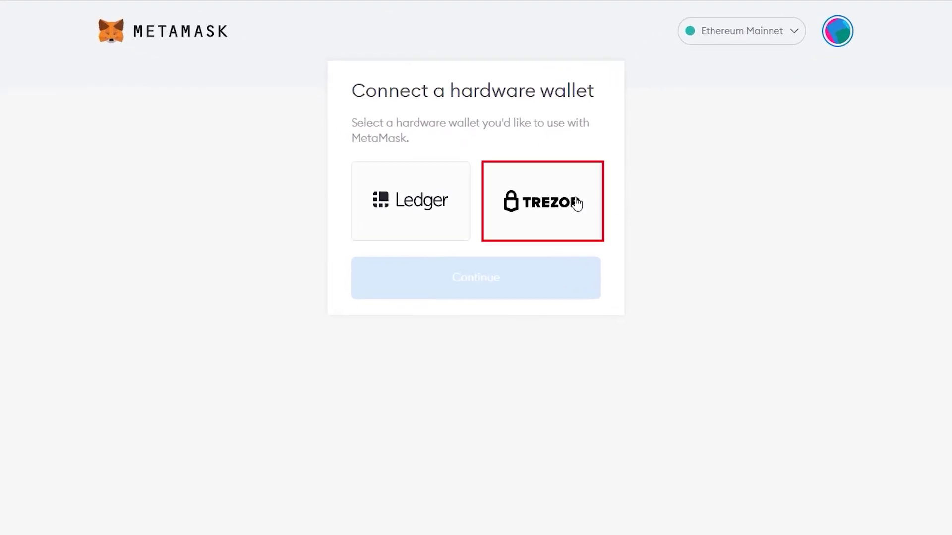
left_click(430, 203)
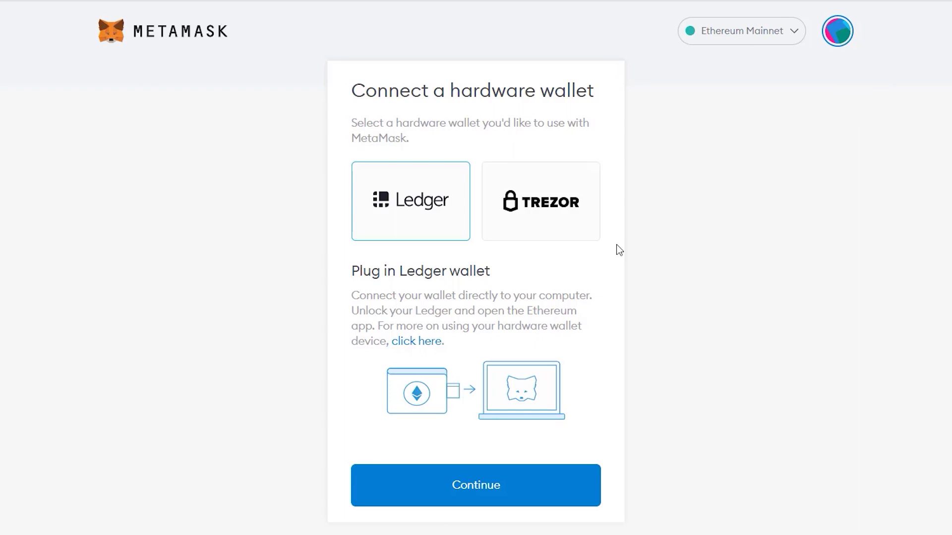
left_click(506, 493)
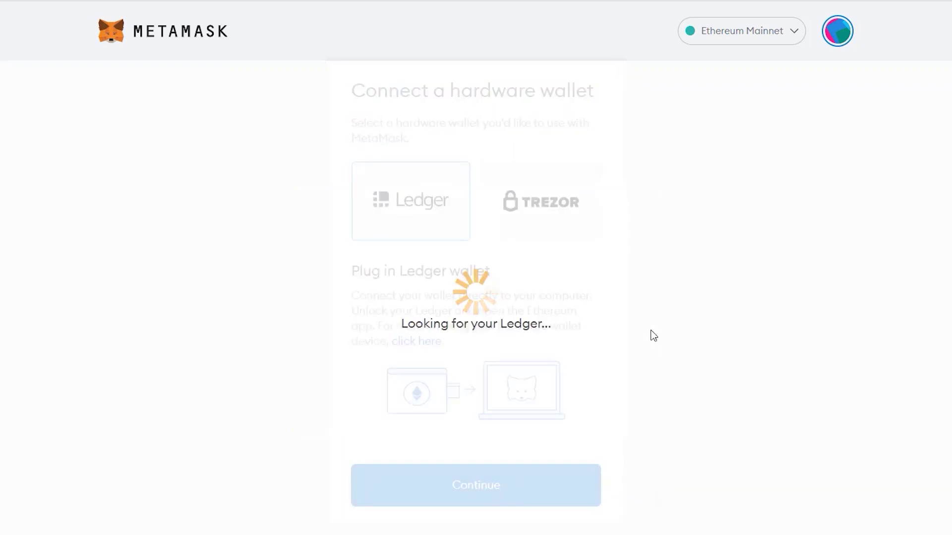
left_click(362, 272)
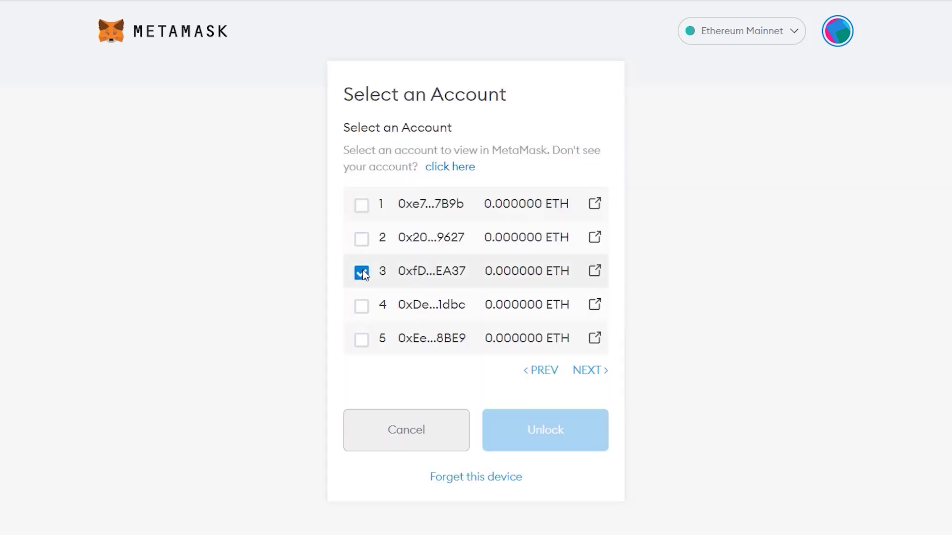
left_click(567, 434)
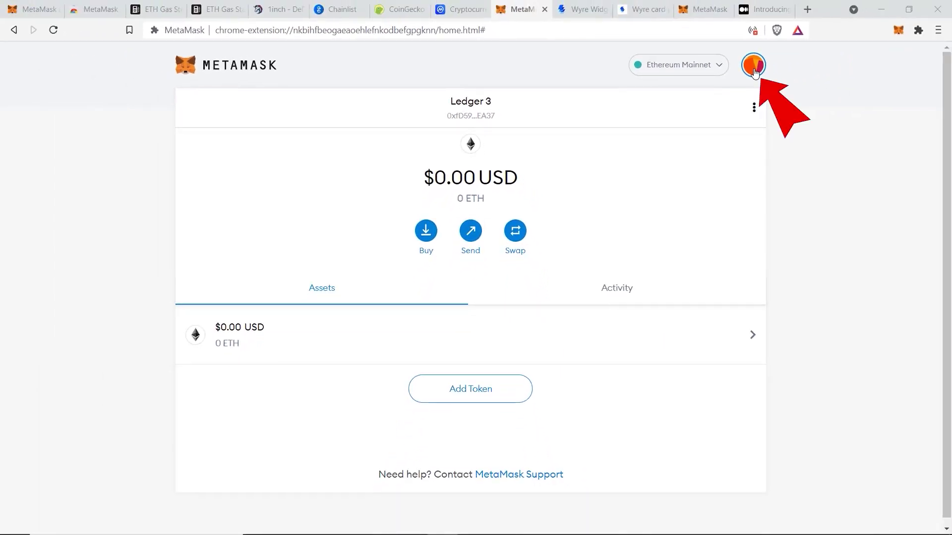
- Start creating an account named Second, leave it uncreated, and open the account import option
left_click(754, 72)
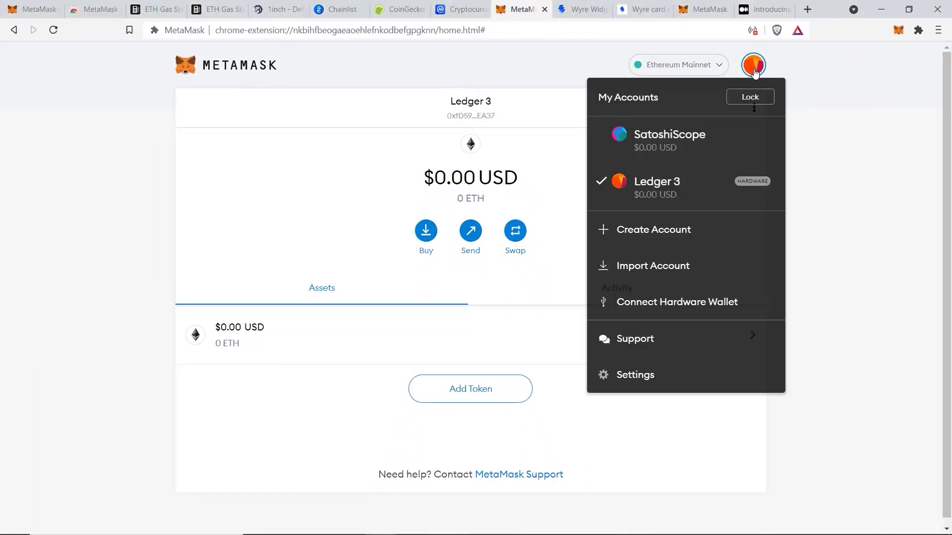
left_click(671, 233)
type("Second")
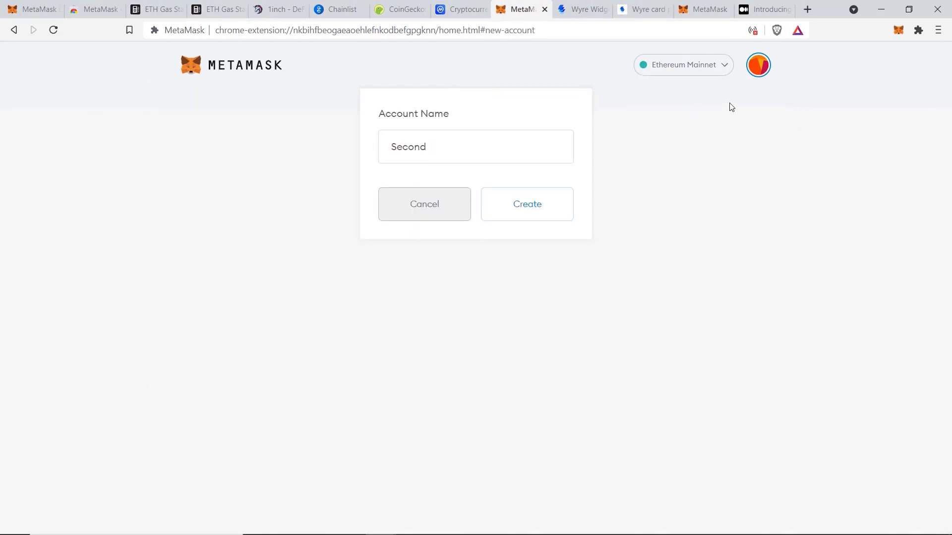
left_click(758, 69)
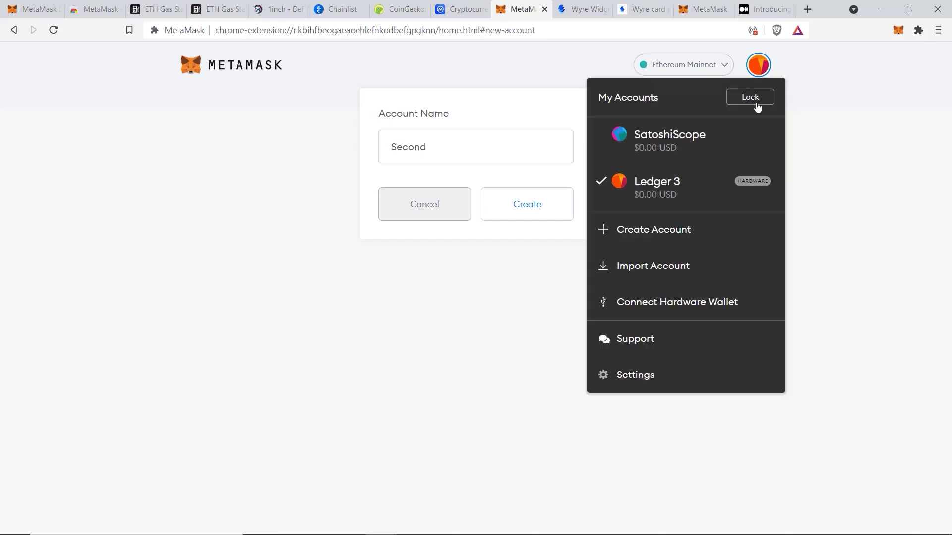
left_click(652, 269)
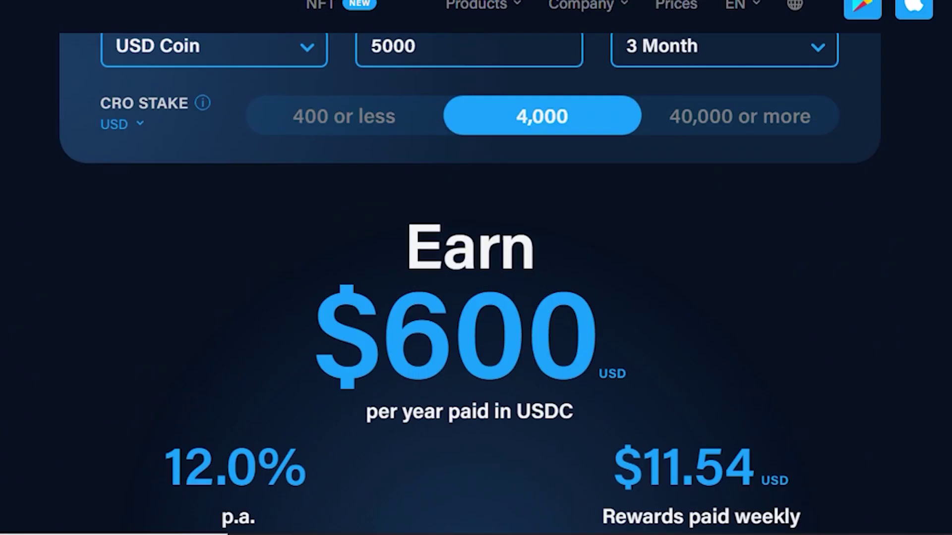
- Examine the estimated earnings on the crypto rewards page and its token reward rates for the 3 Month term and 4,000 CRO stake
scroll(470, 280, "down", 3)
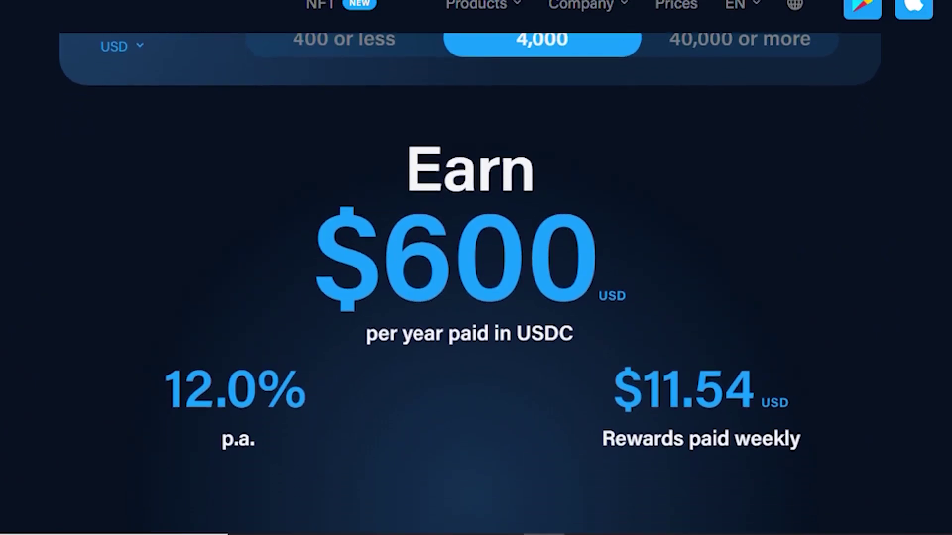
scroll(476, 267, "down", 8)
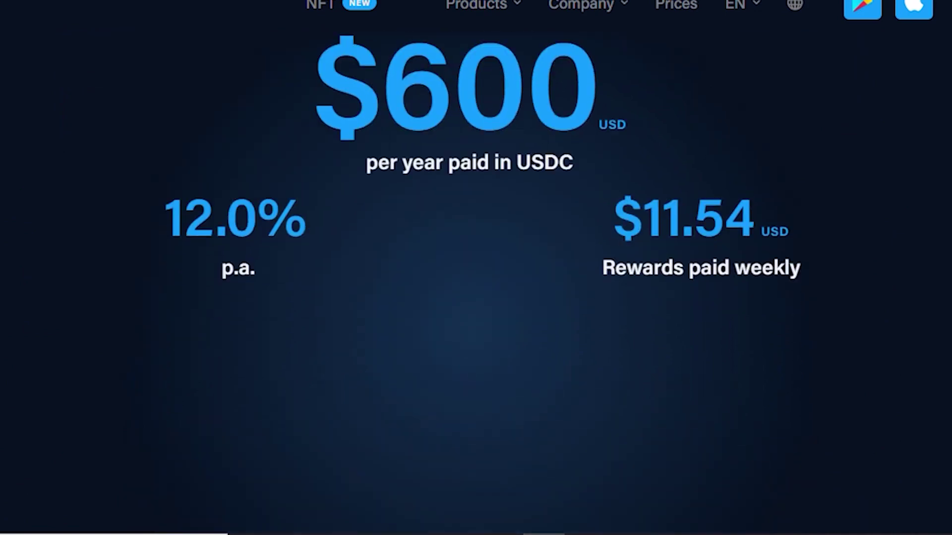
scroll(476, 298, "down", 5)
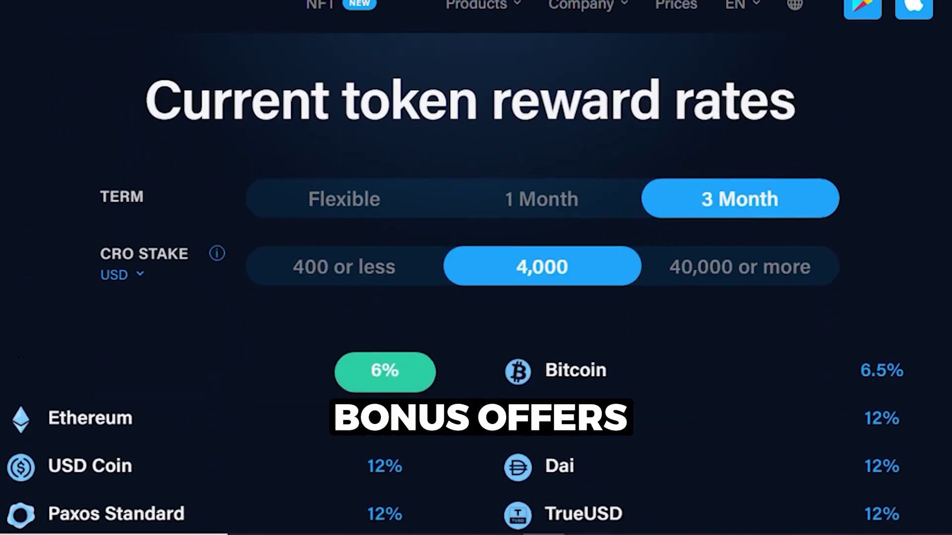
scroll(476, 297, "down", 2)
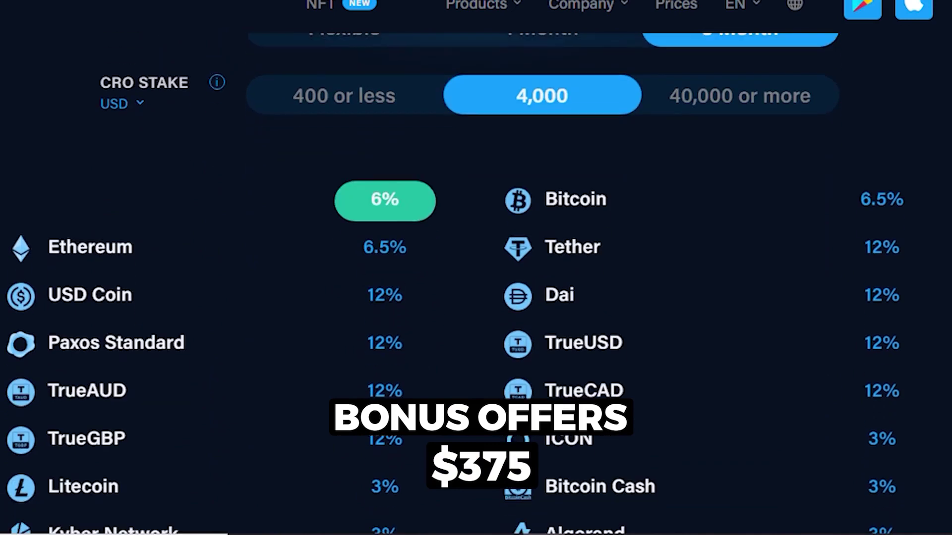
scroll(476, 297, "down", 4)
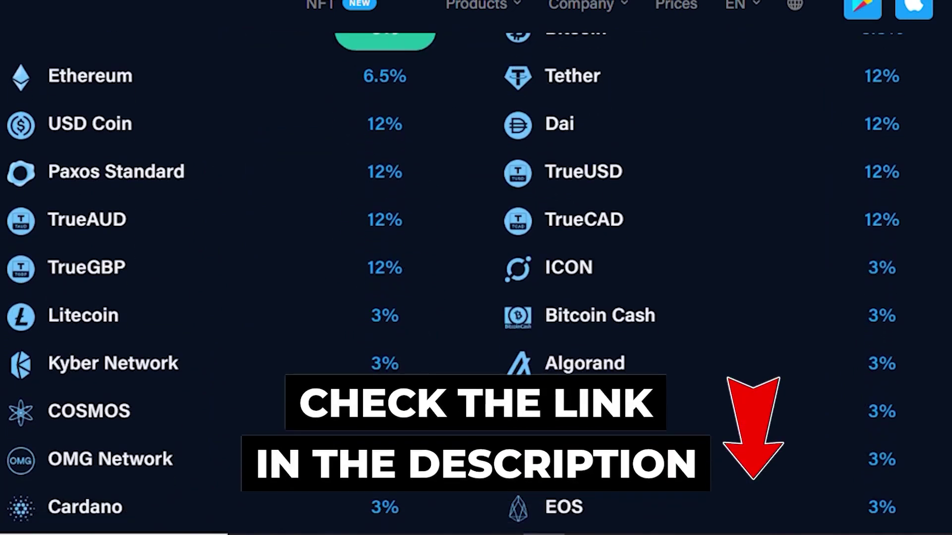
scroll(476, 297, "down", 6)
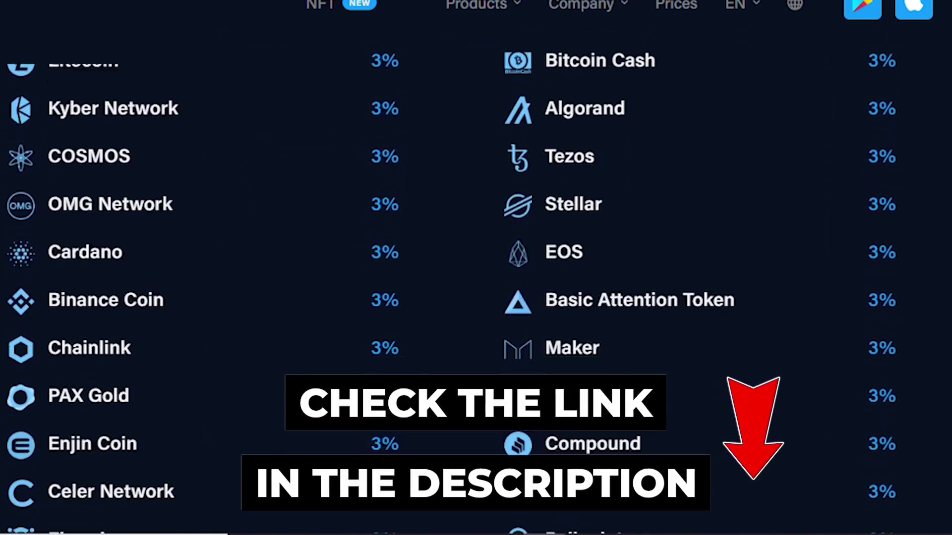
scroll(476, 297, "down", 2)
scroll(476, 298, "down", 4)
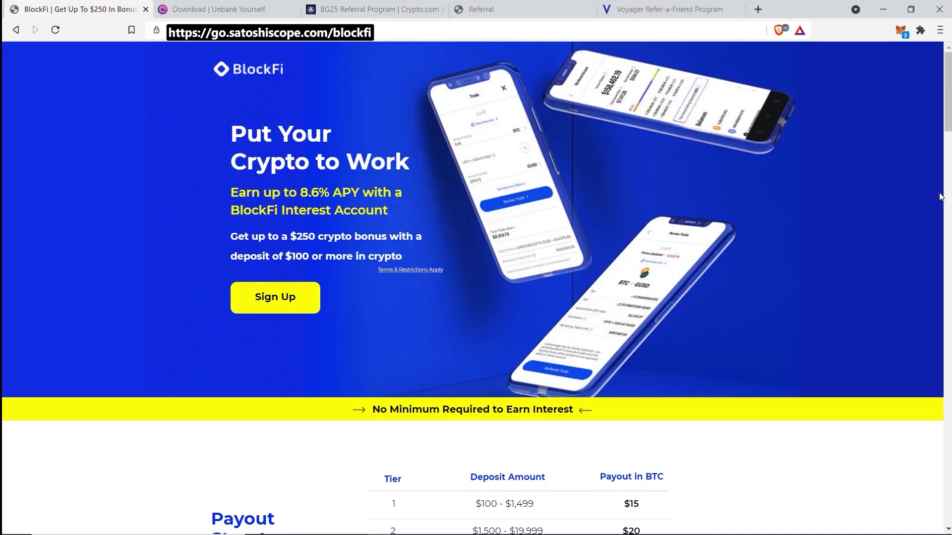
- Review the sign-up bonus and referral offers of BlockFi, Celsius, Crypto.com, Ledn and Voyager across their open pages
scroll(951, 104, "down", 4)
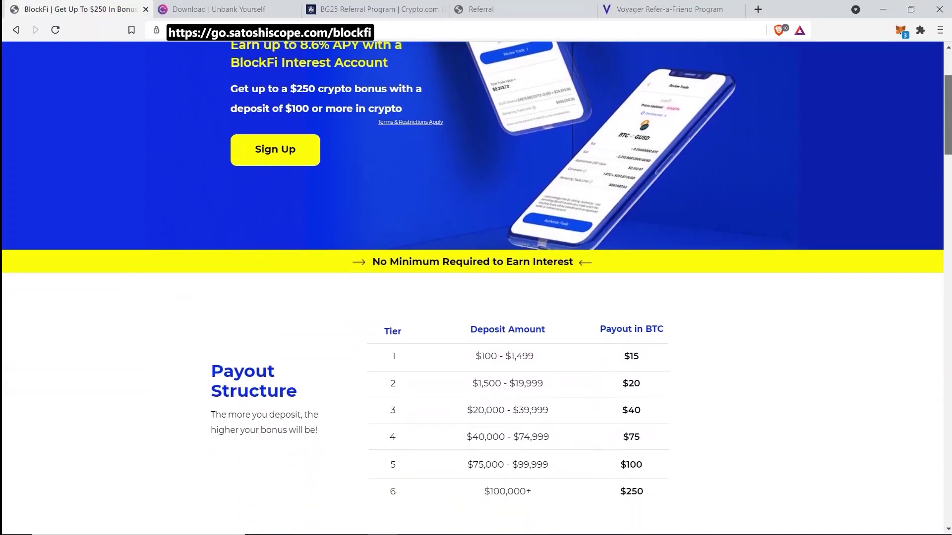
left_click(252, 12)
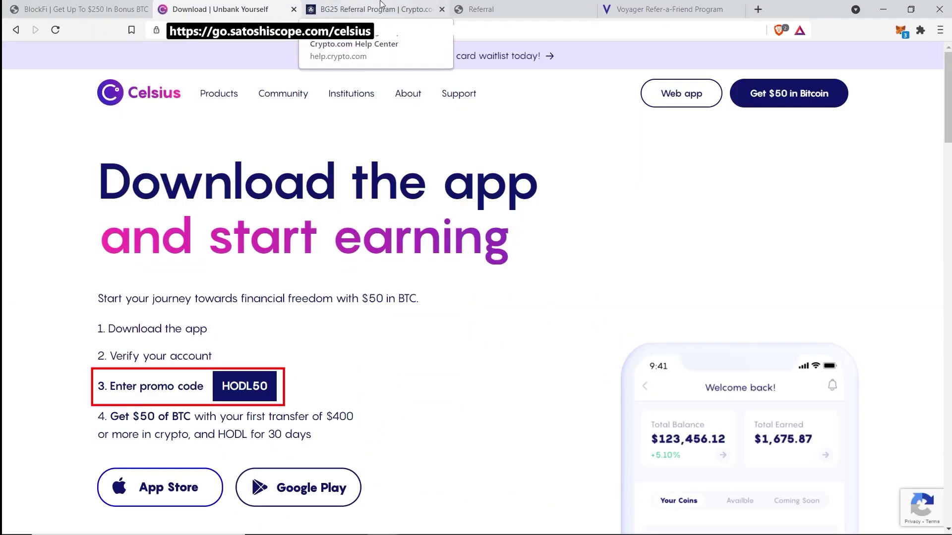
key("ctrl+Tab")
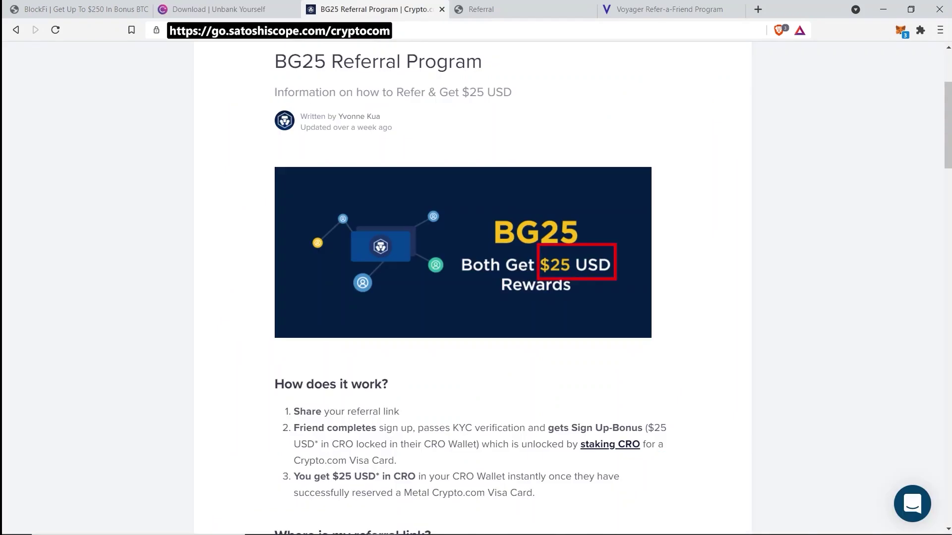
key("ctrl+Tab")
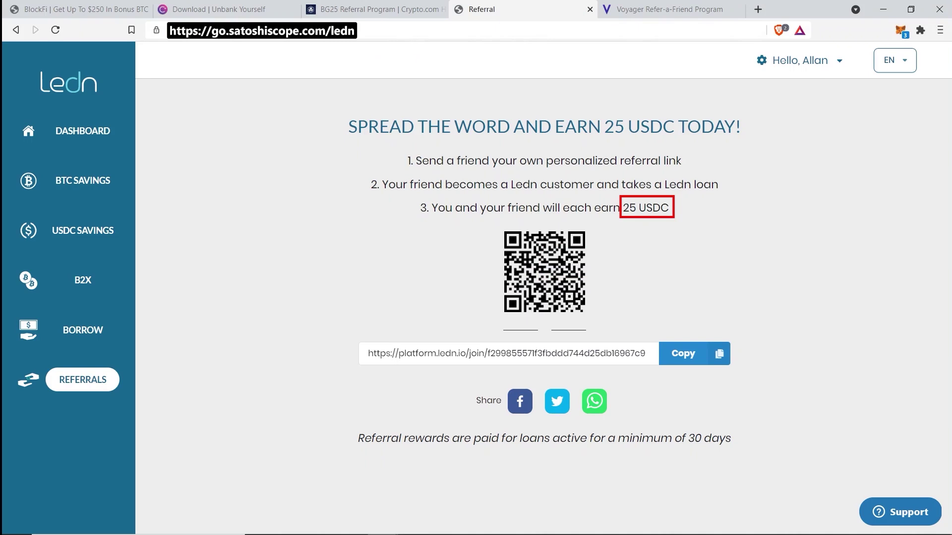
key("ctrl+Tab")
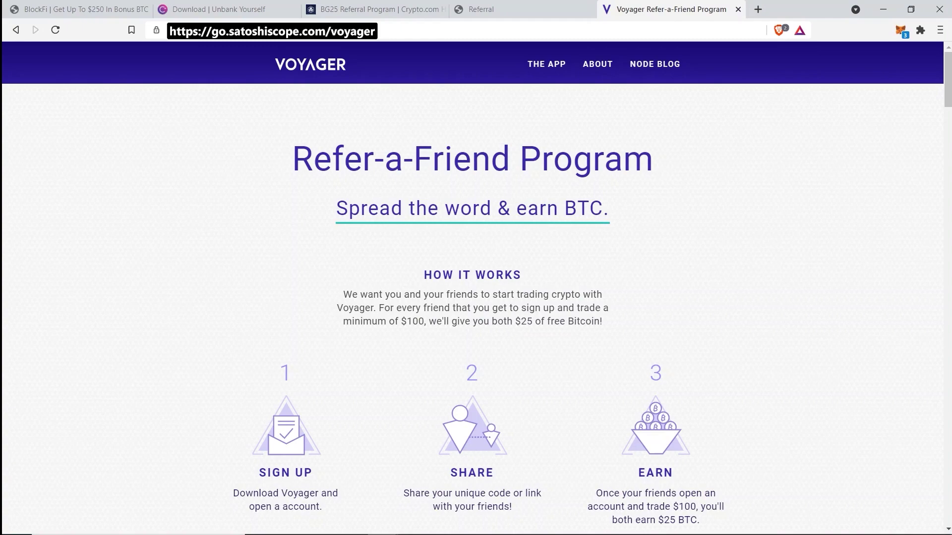
key("ctrl+Tab")
left_click(251, 13)
left_click(310, 7)
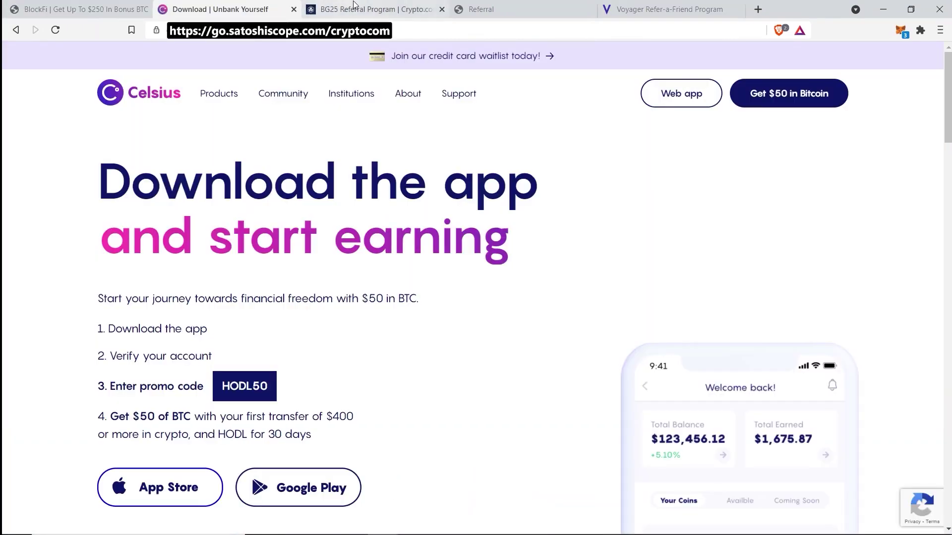
key("ctrl+Tab")
key("ctrl+Tab")
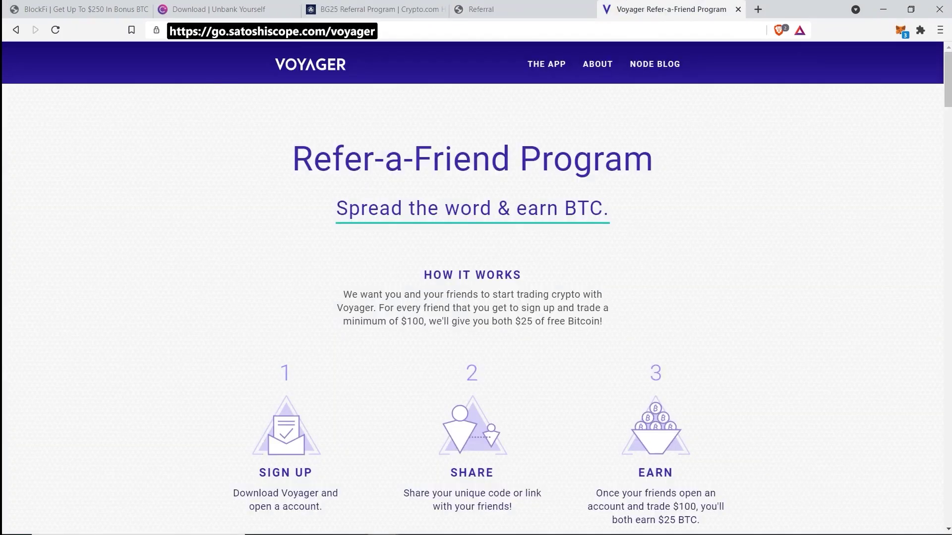